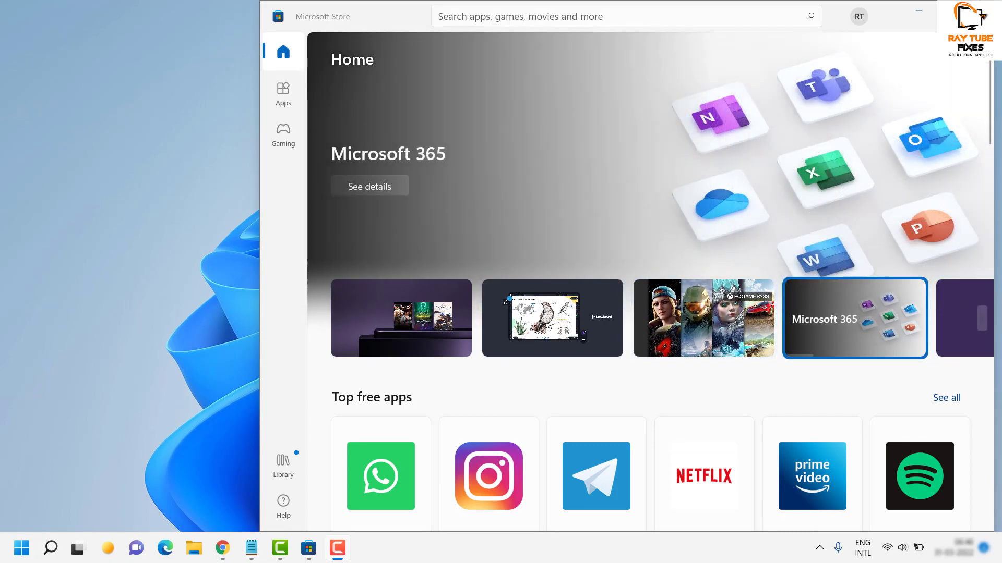
Step: Close the Microsoft Store and check the Windows activation state in the system's product key and activation settings
key("alt+F4")
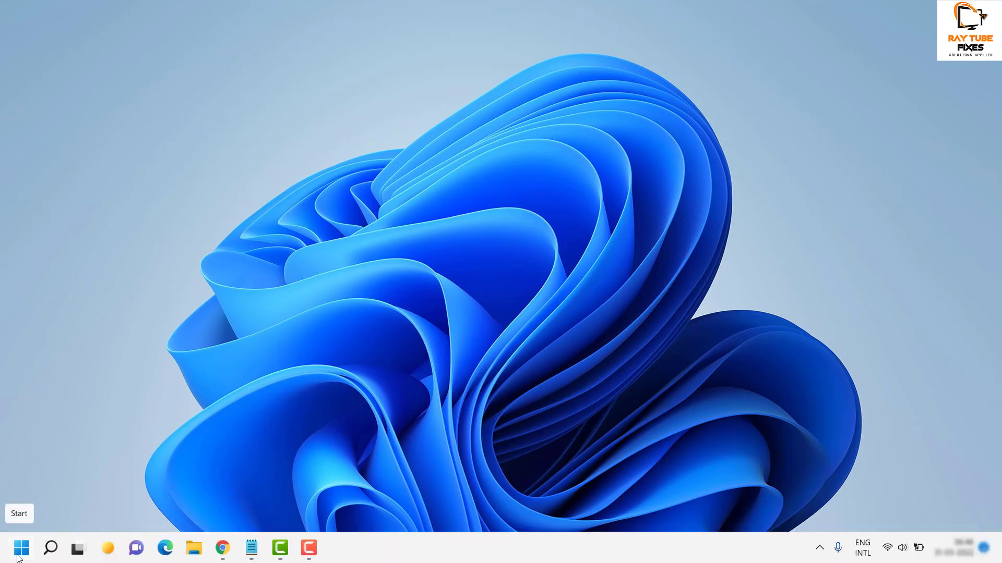
right_click(18, 556)
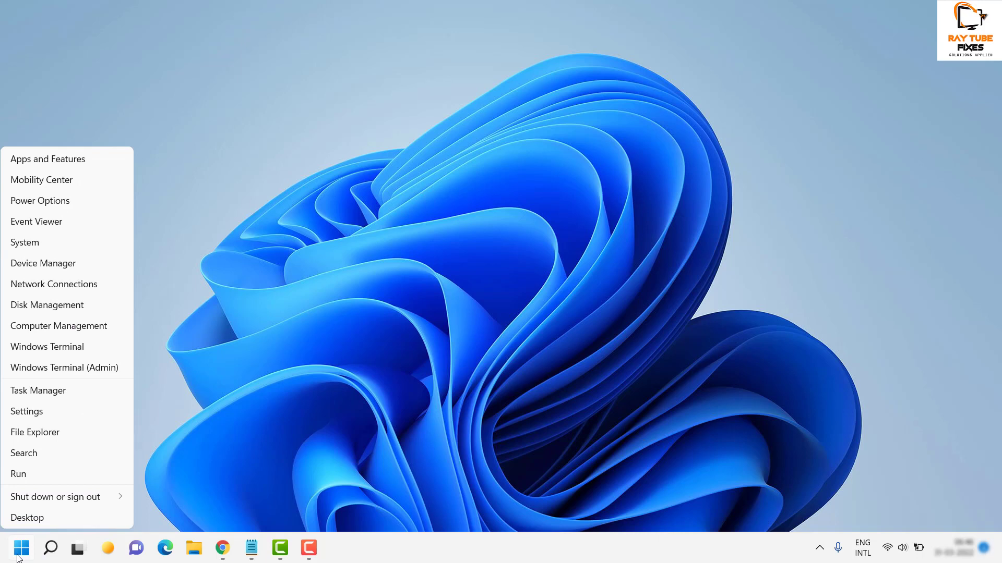
left_click(40, 242)
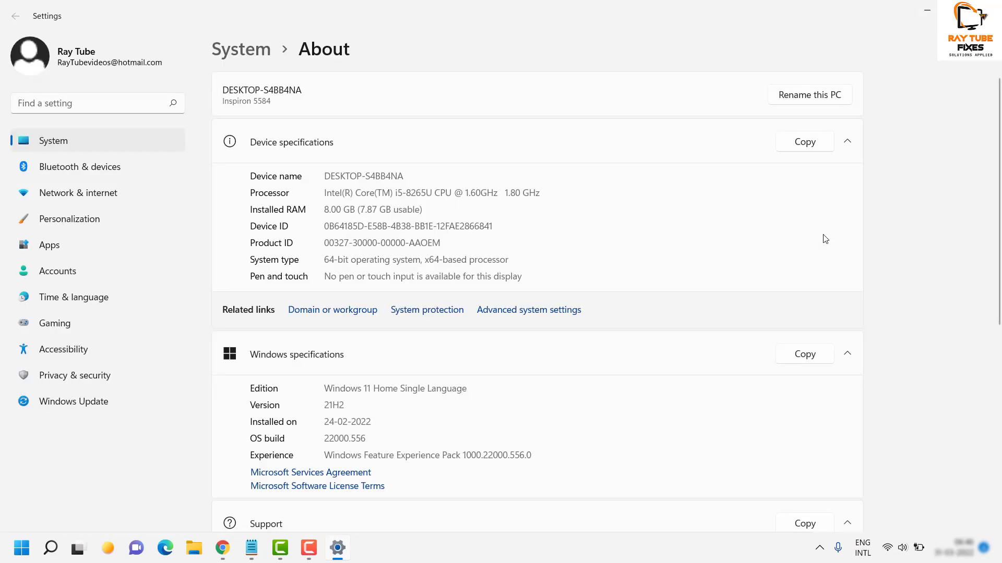
scroll(678, 223, "down", 7)
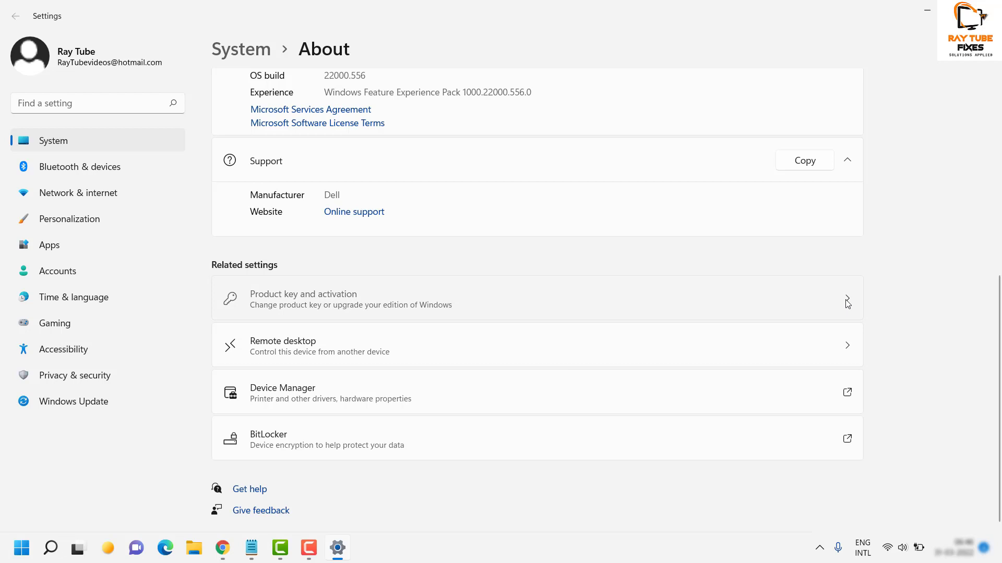
left_click(835, 309)
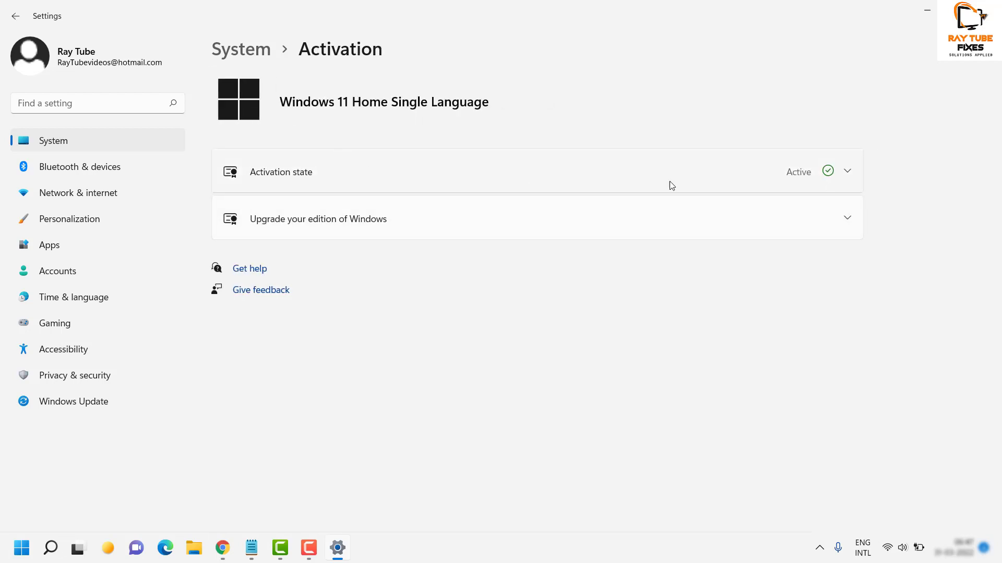
left_click(847, 173)
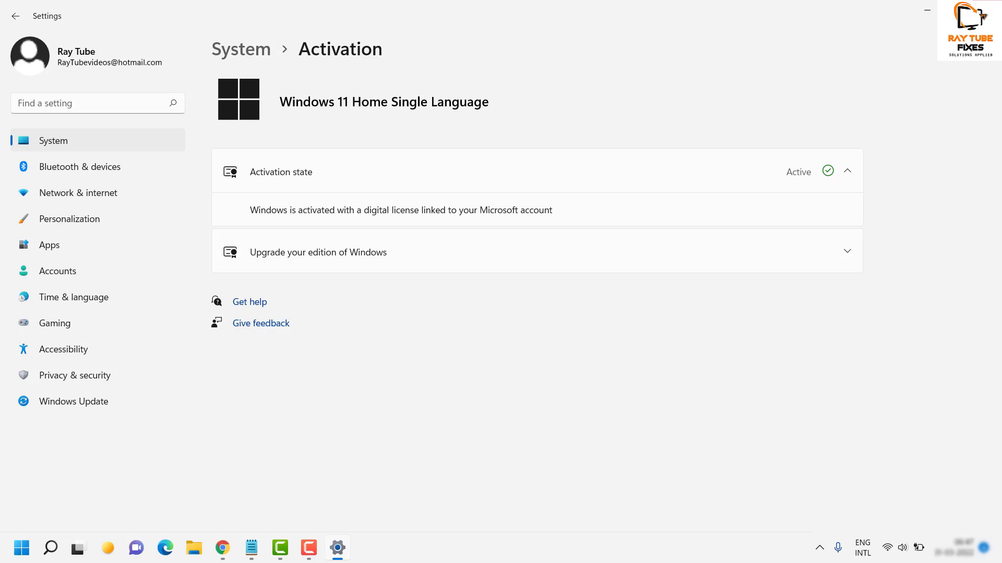
key("alt+F4")
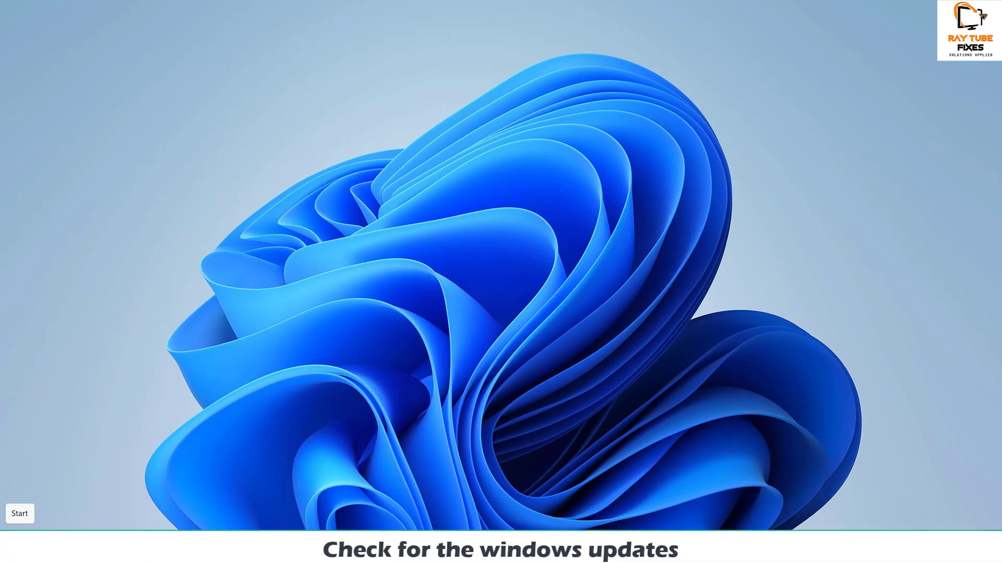
Step: Check for Windows updates in the system settings and close the settings window
right_click(13, 549)
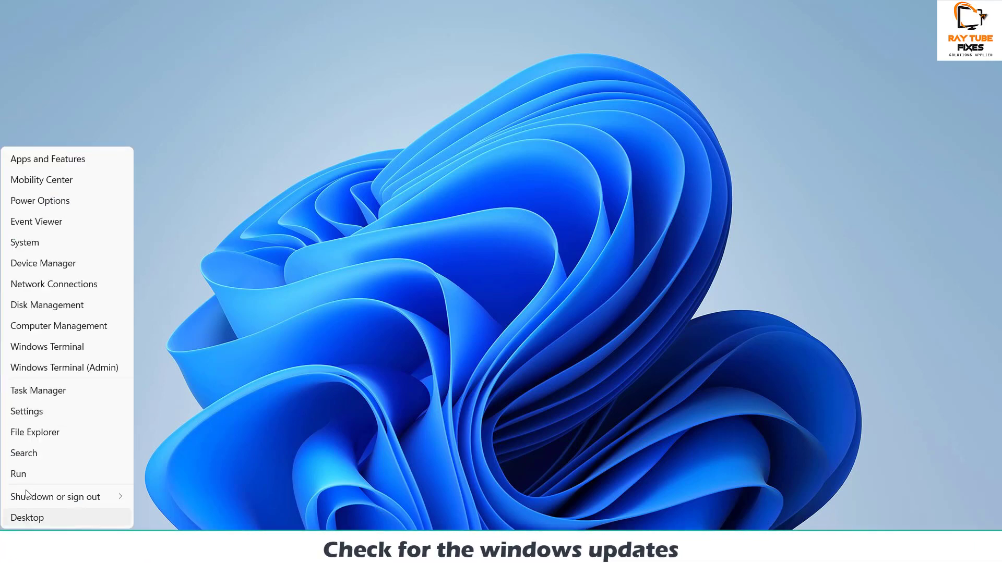
left_click(40, 411)
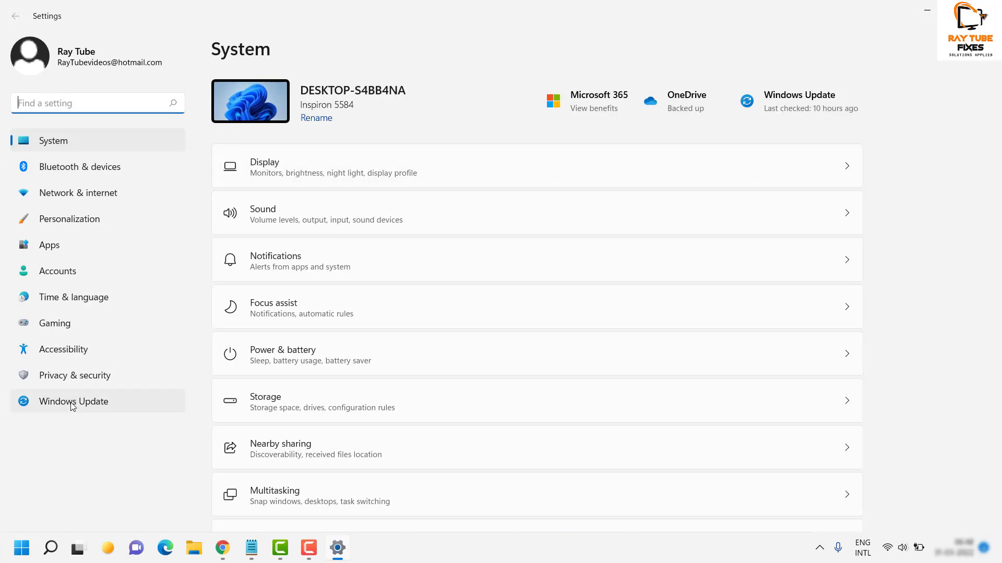
left_click(72, 403)
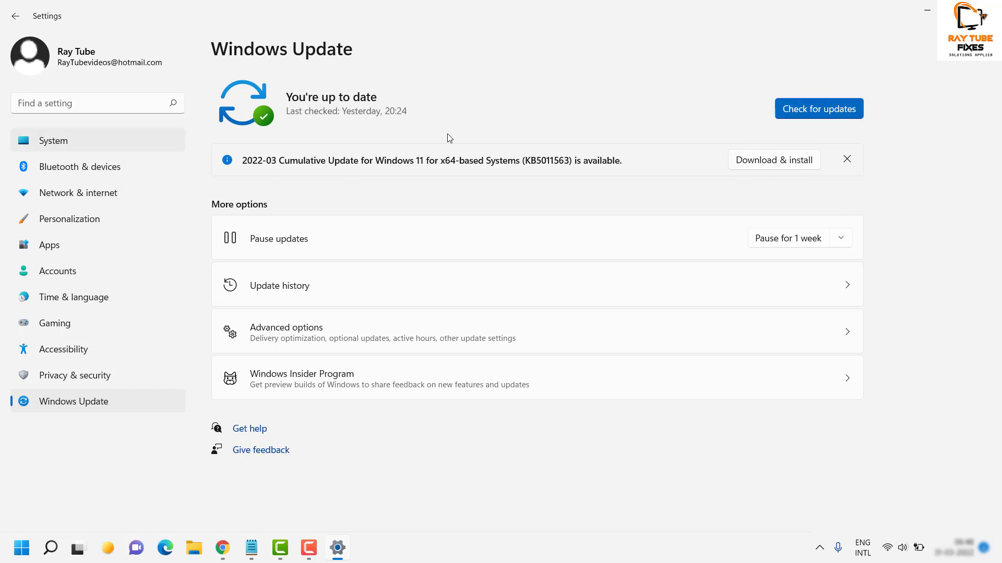
left_click(832, 114)
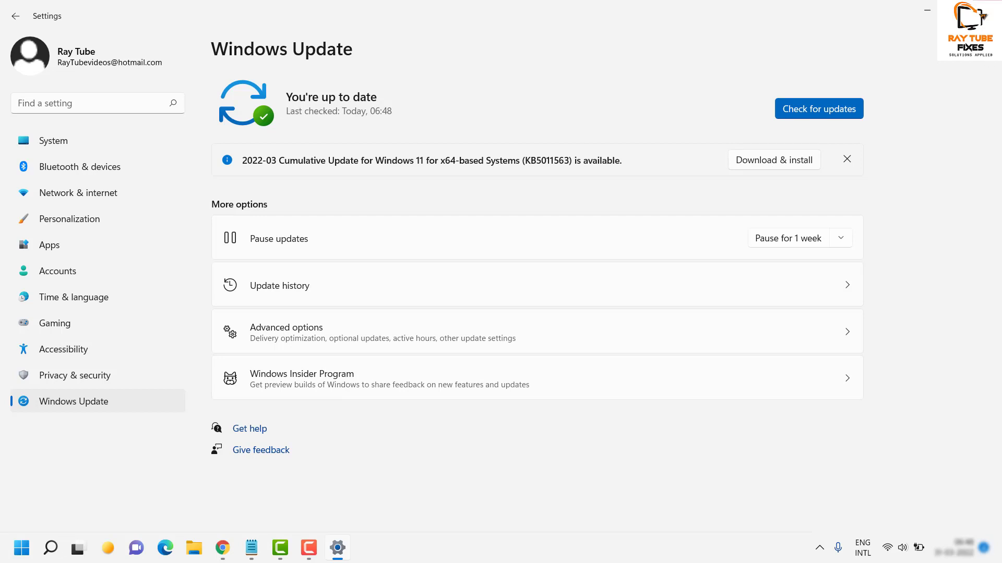
left_click(985, 8)
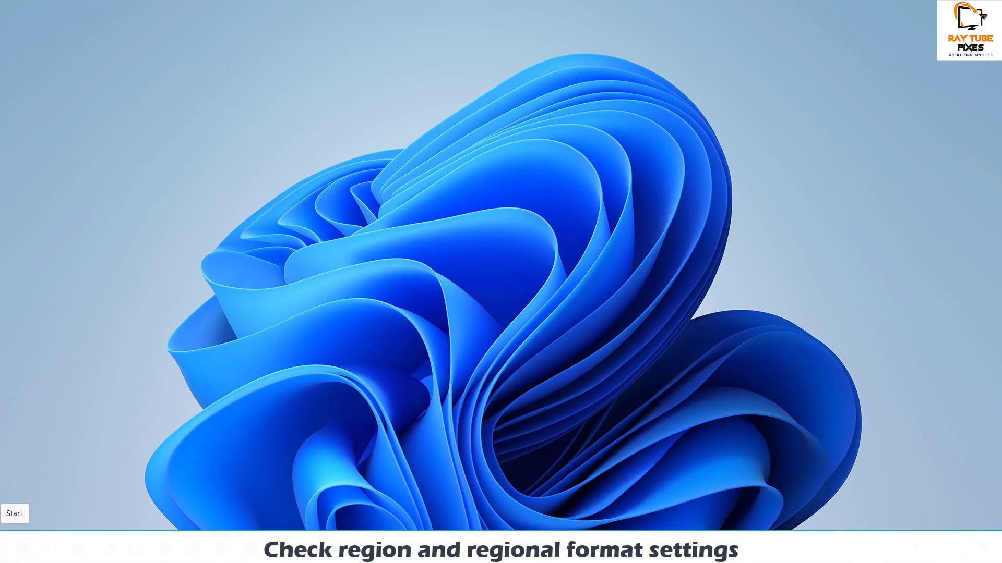
Step: Review the country or region and regional format in the Language & region settings
right_click(17, 552)
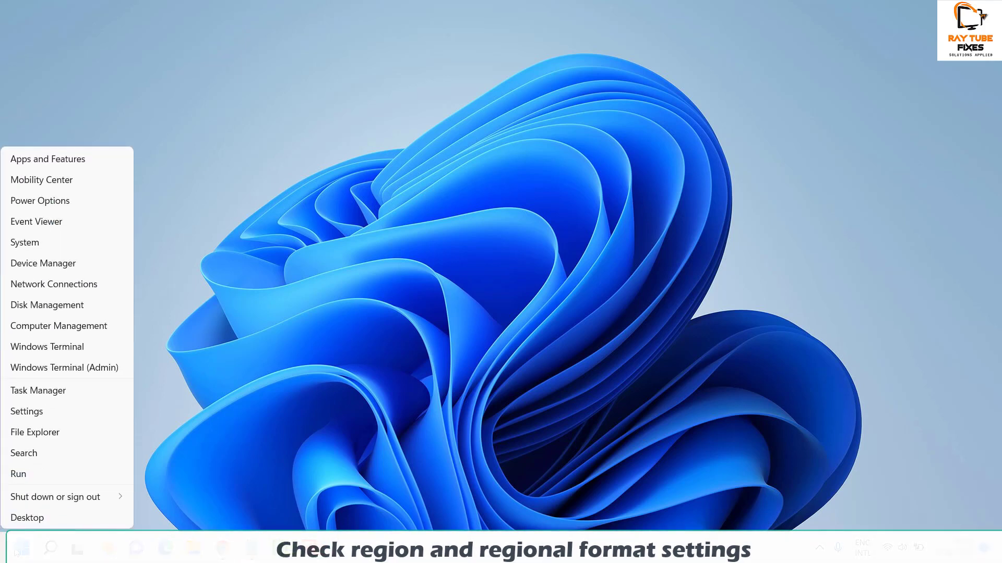
left_click(45, 412)
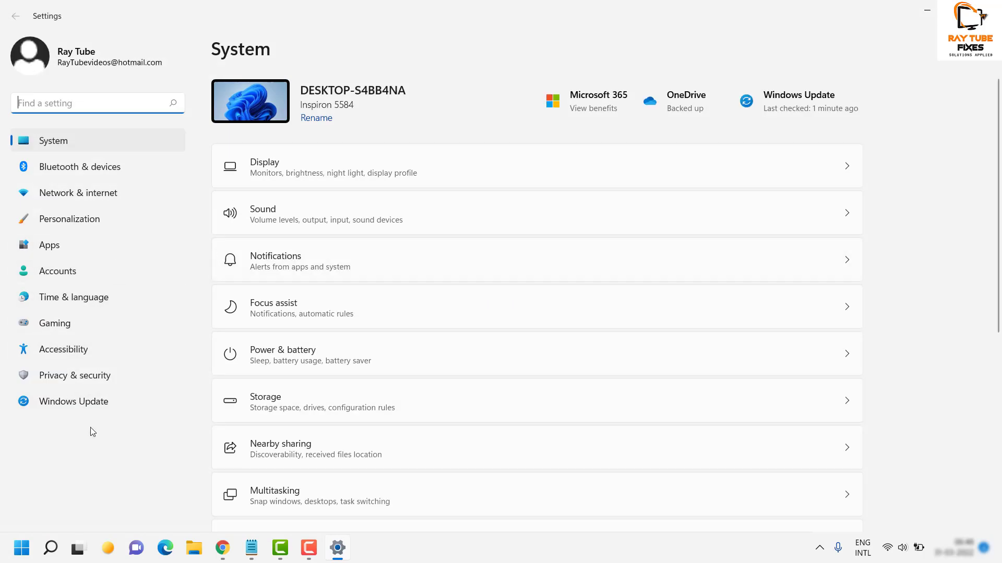
left_click(78, 302)
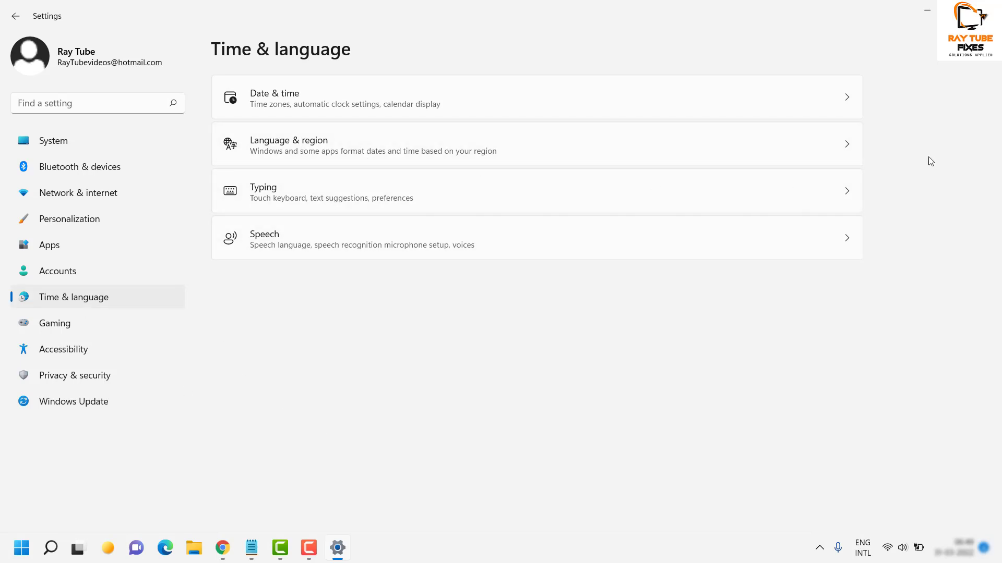
left_click(837, 157)
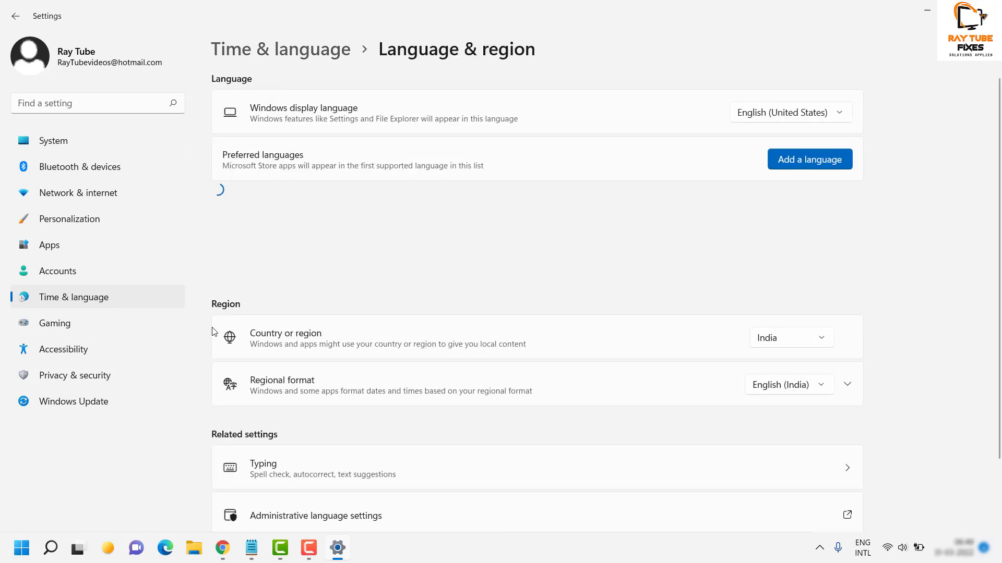
scroll(823, 262, "down", 2)
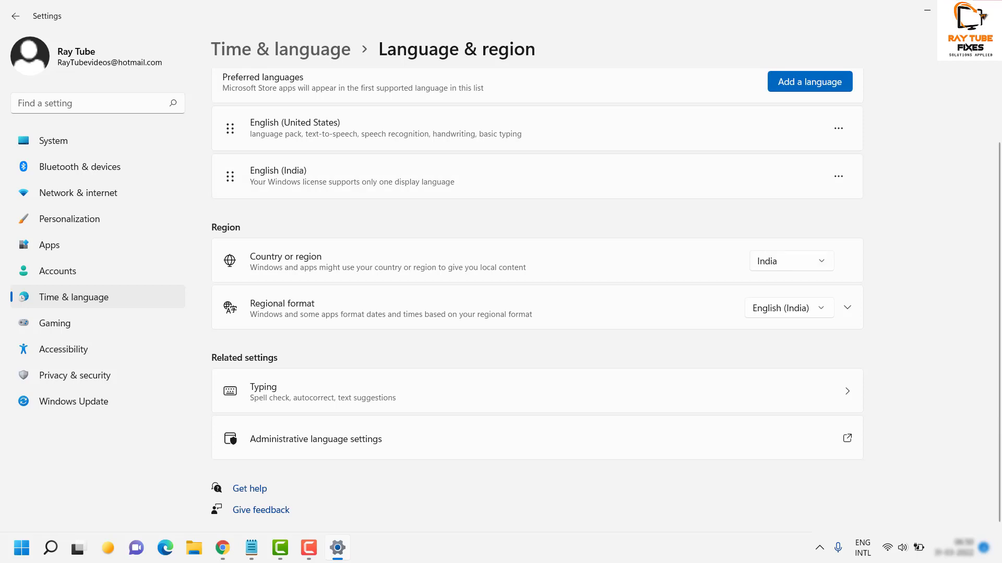
key("alt+F4")
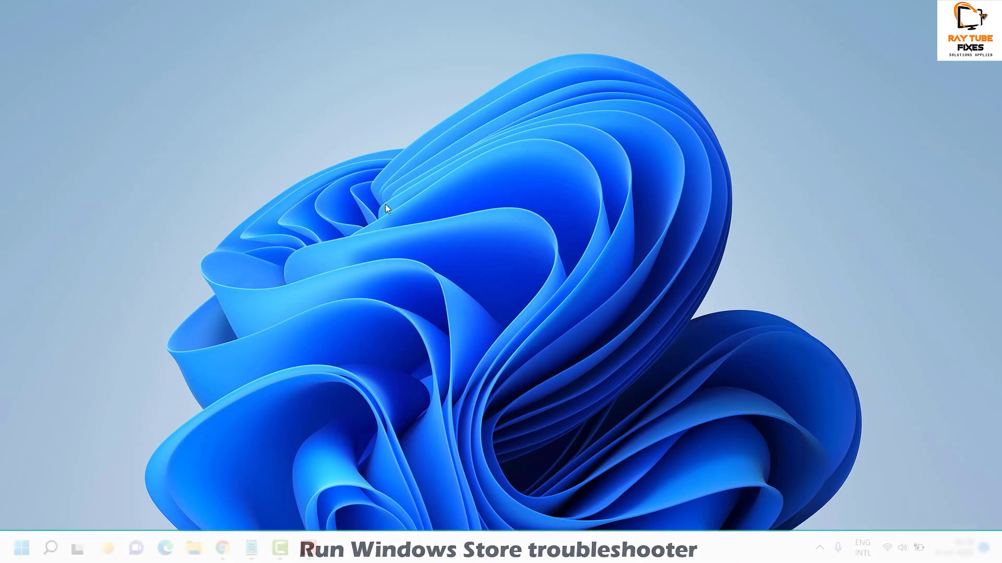
Step: Open the list of other troubleshooters in the system's Troubleshoot settings
right_click(23, 549)
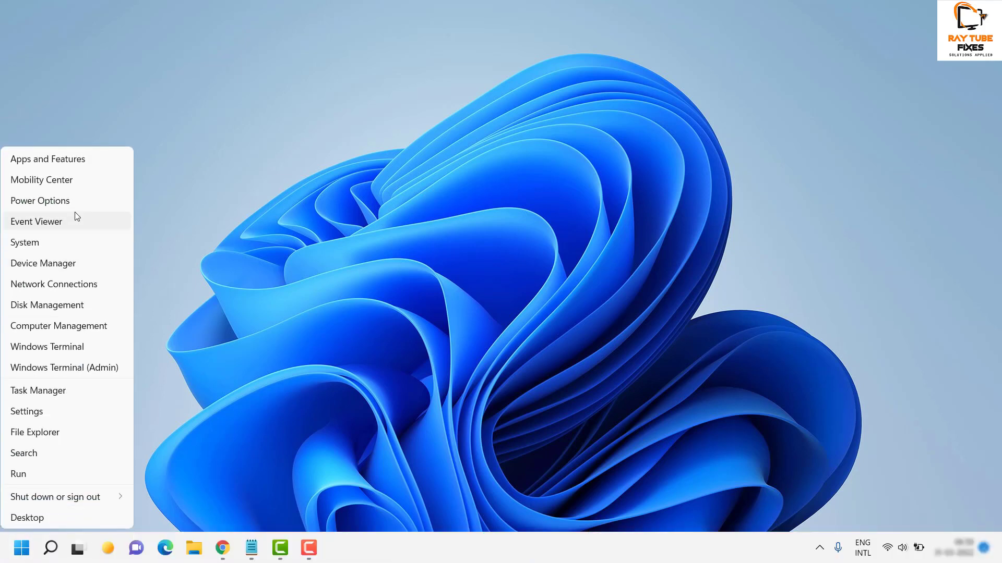
left_click(36, 412)
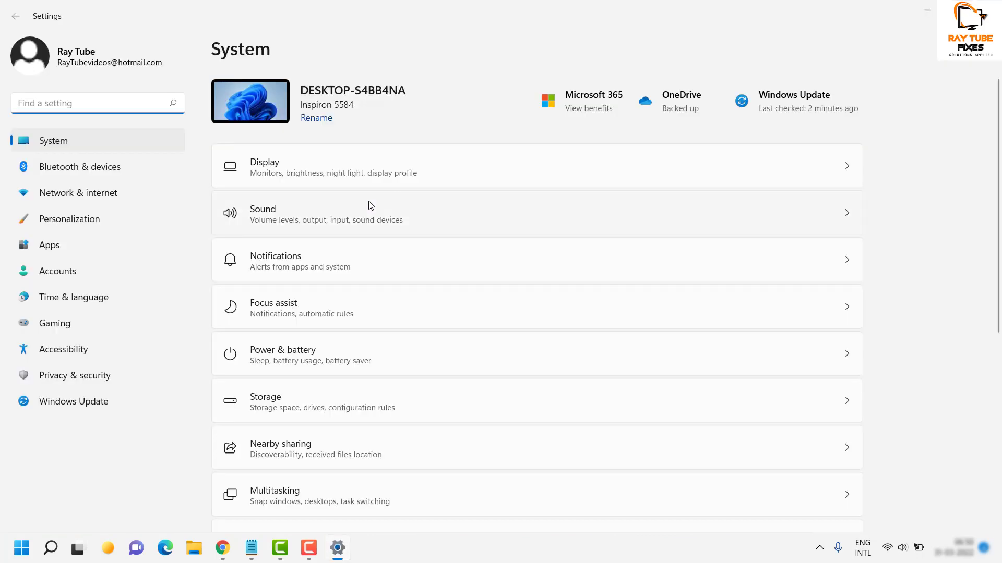
scroll(429, 265, "down", 4)
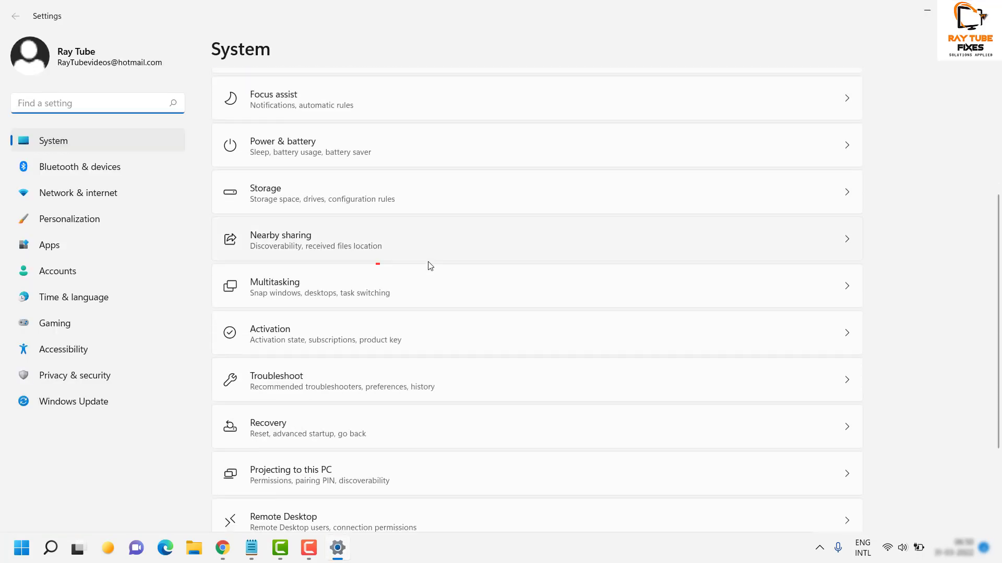
scroll(429, 265, "down", 1)
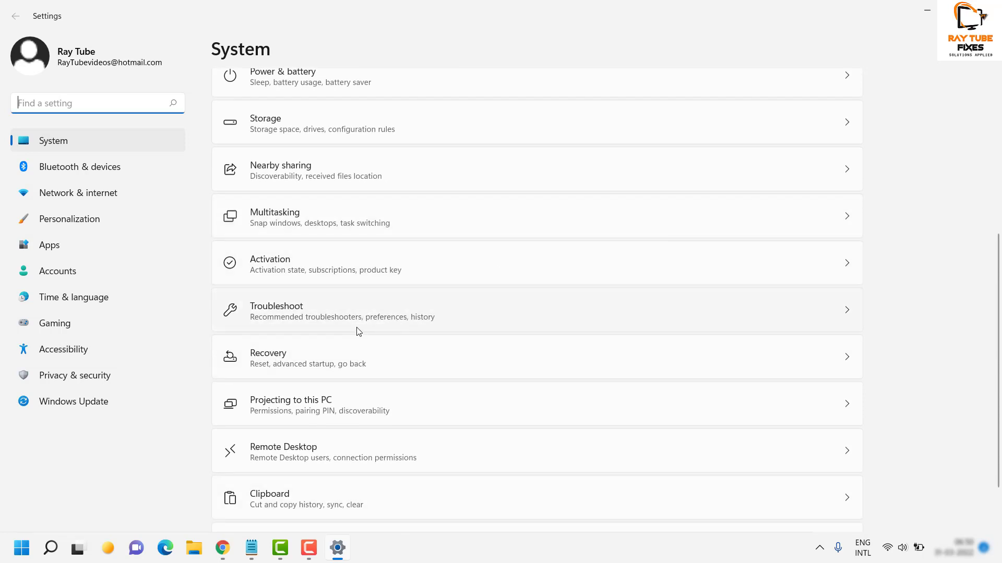
left_click(347, 313)
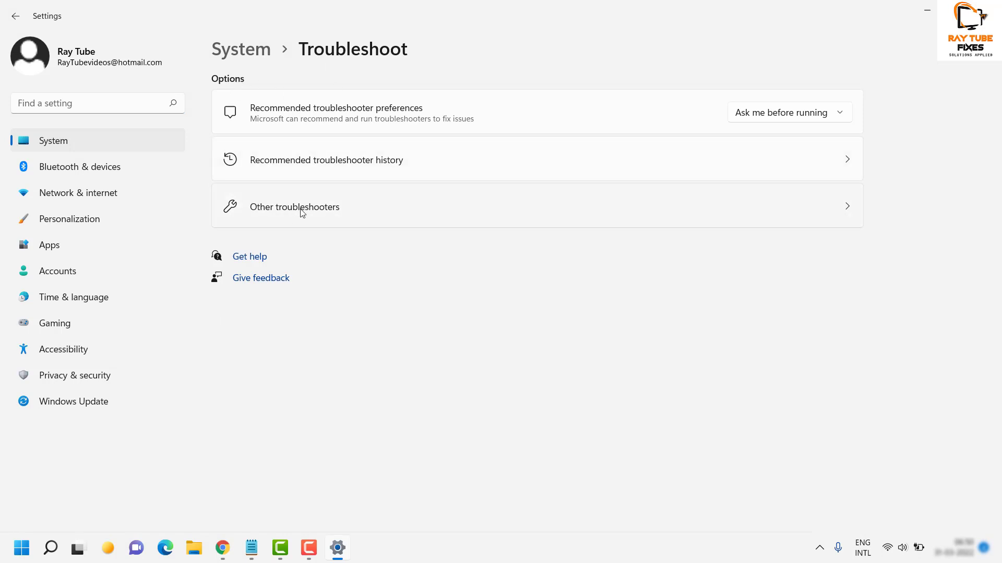
left_click(312, 214)
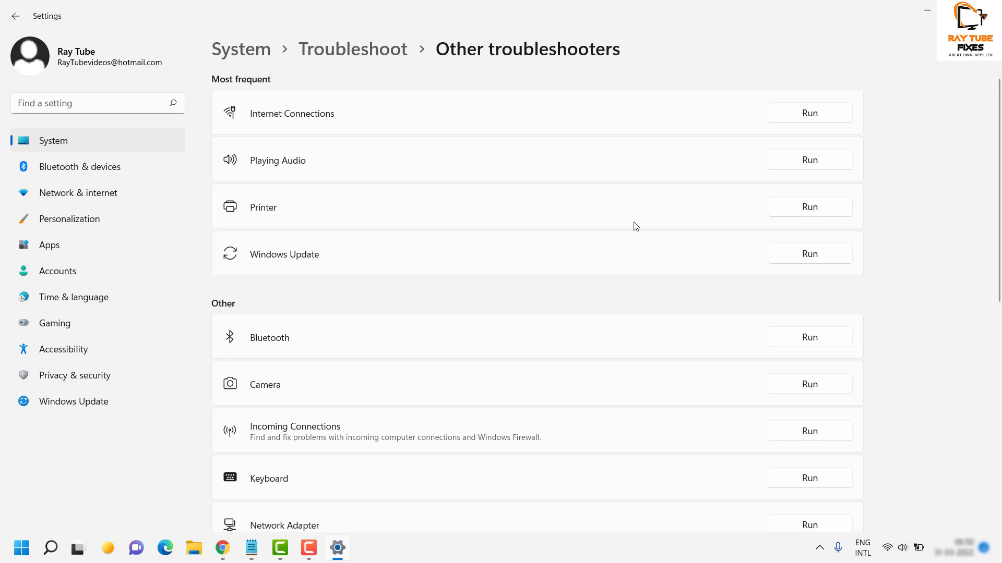
Step: Run the Windows Store Apps troubleshooter and close it once it finishes
scroll(635, 226, "down", 3)
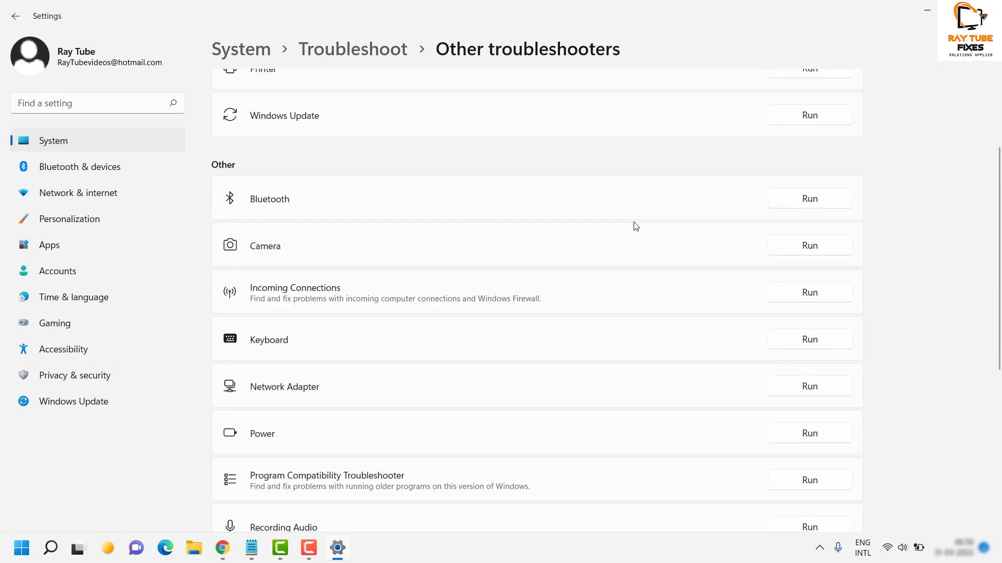
scroll(635, 226, "down", 5)
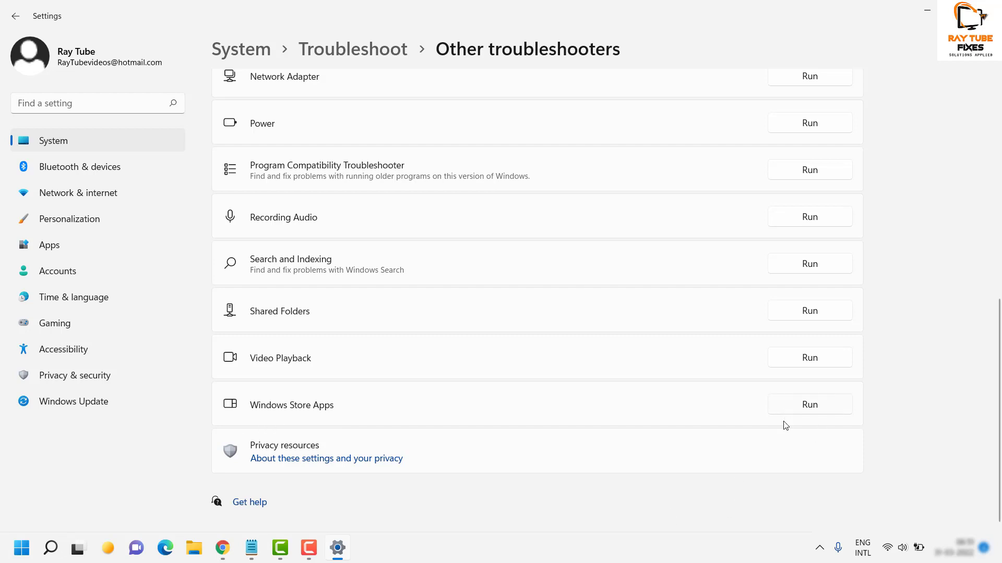
left_click(815, 409)
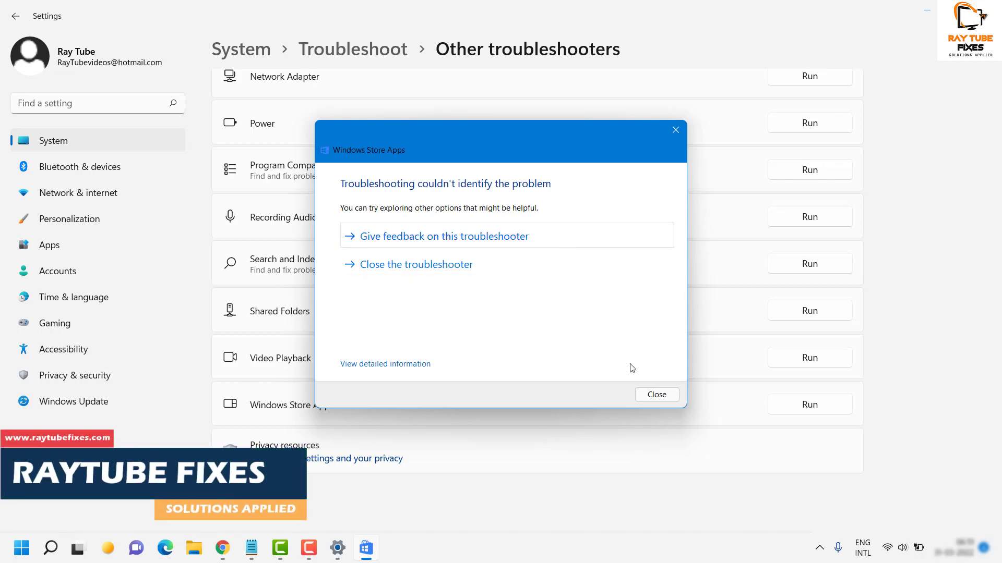
left_click(661, 395)
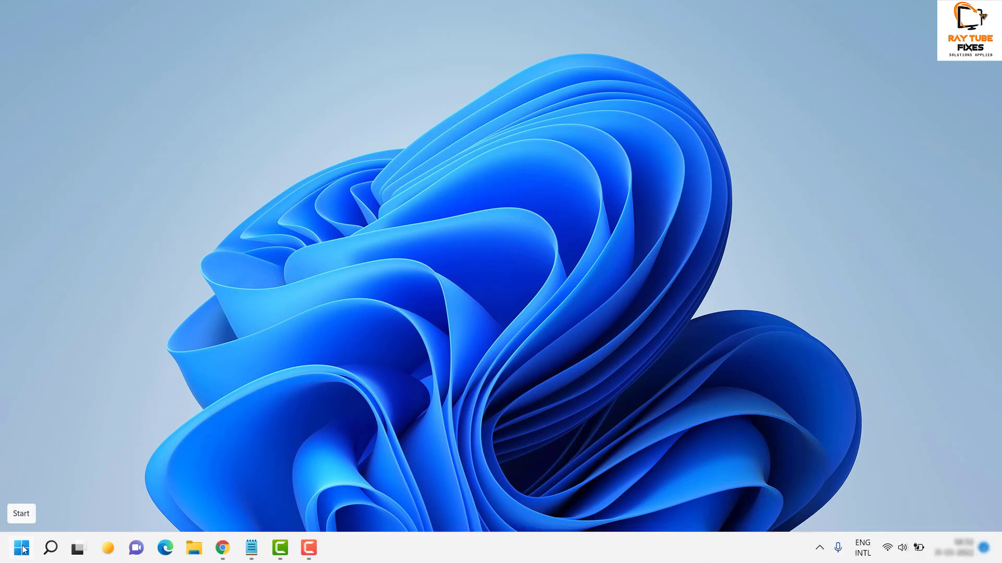
key("super+r")
key("BackSpace")
key("Escape")
Step: Search for "command", open Command Prompt as administrator and run wsreset to reset the Store cache
left_click(50, 548)
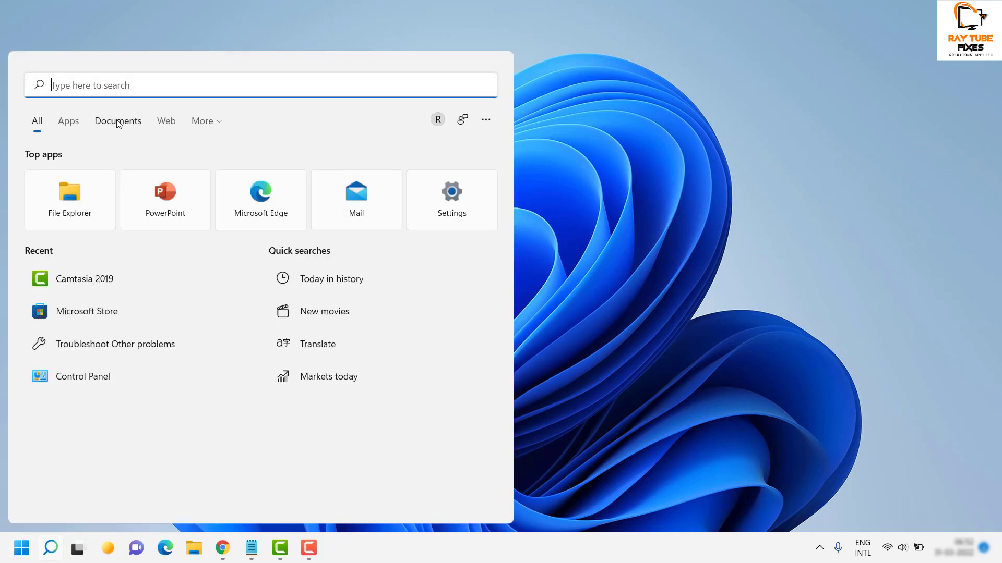
type("c")
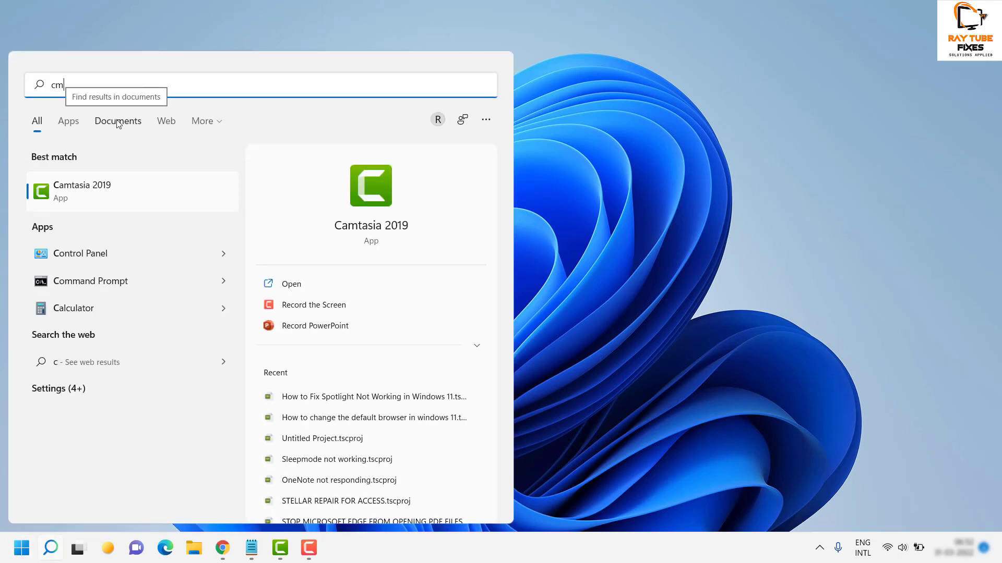
type("omma")
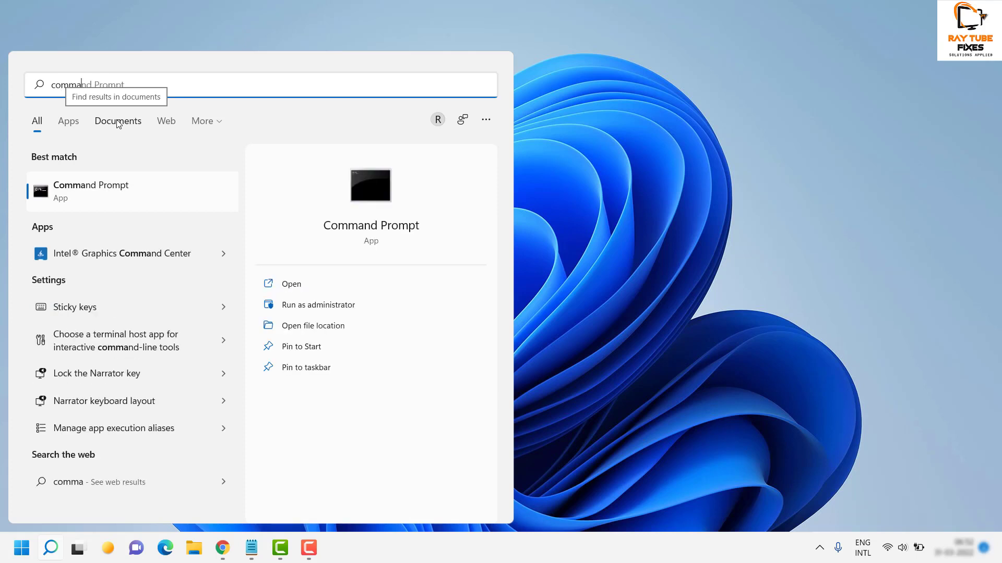
type("nd")
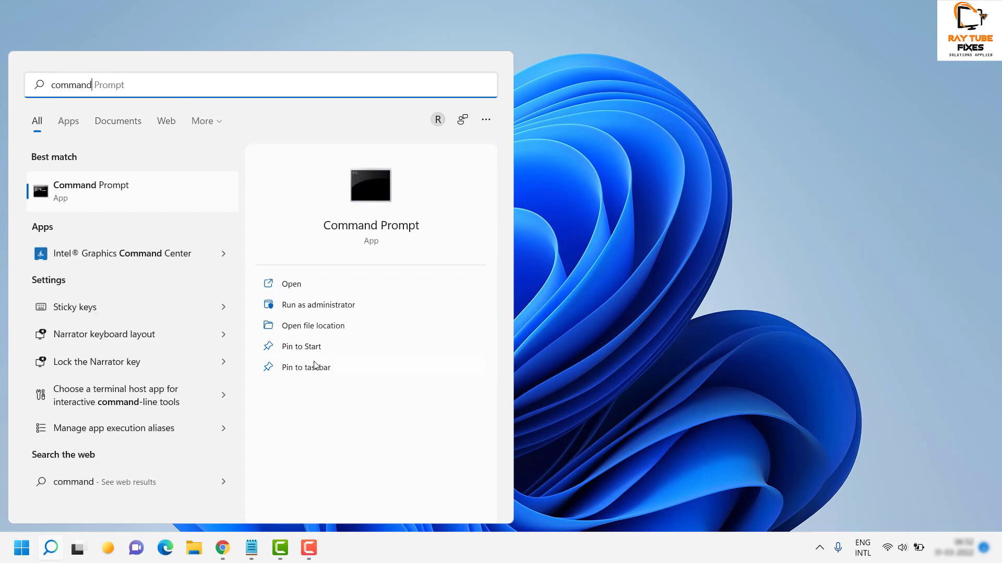
left_click(330, 308)
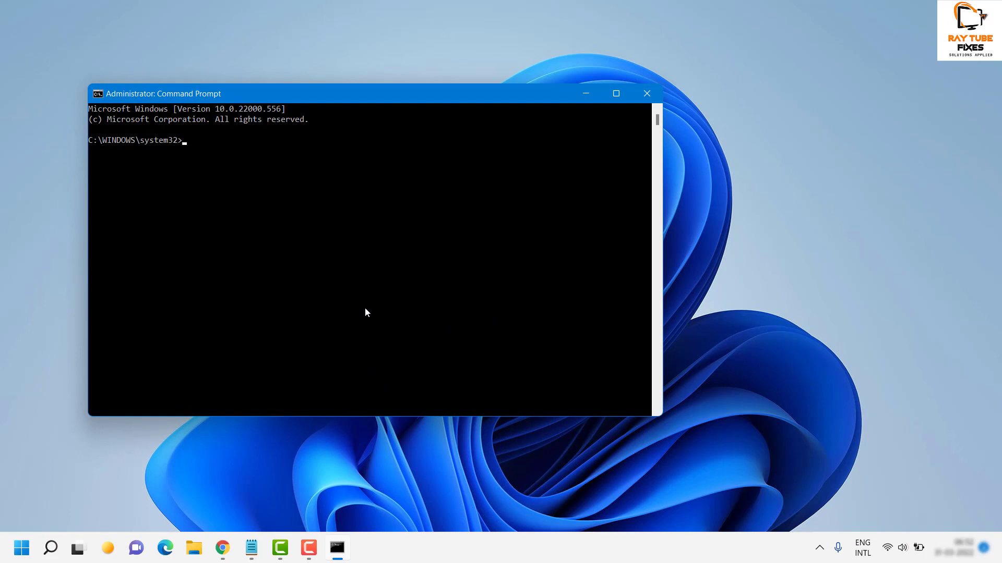
type("wsreset")
key("Return")
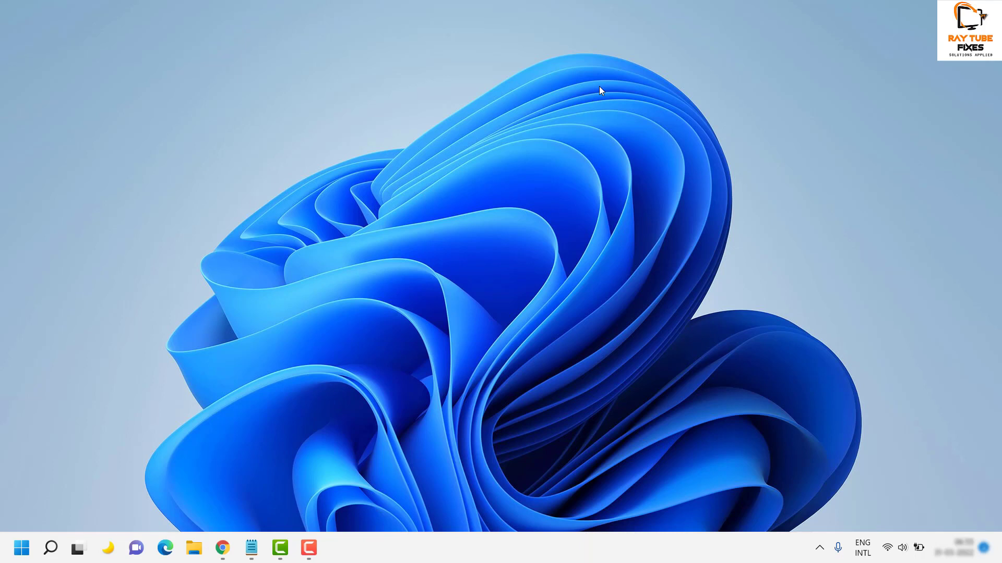
Step: Search for "run", open the Run dialog and launch services.msc from it
key("super")
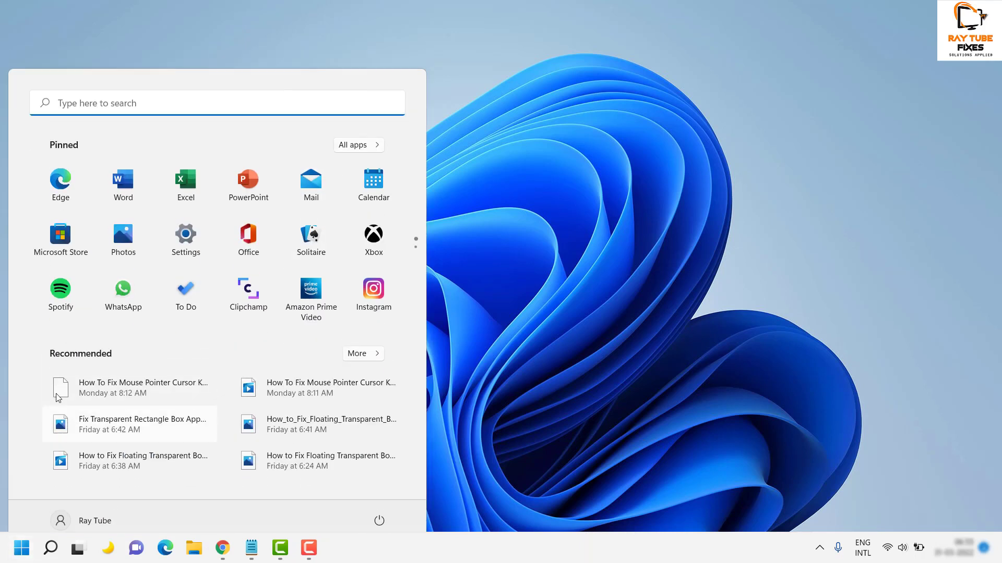
left_click(50, 548)
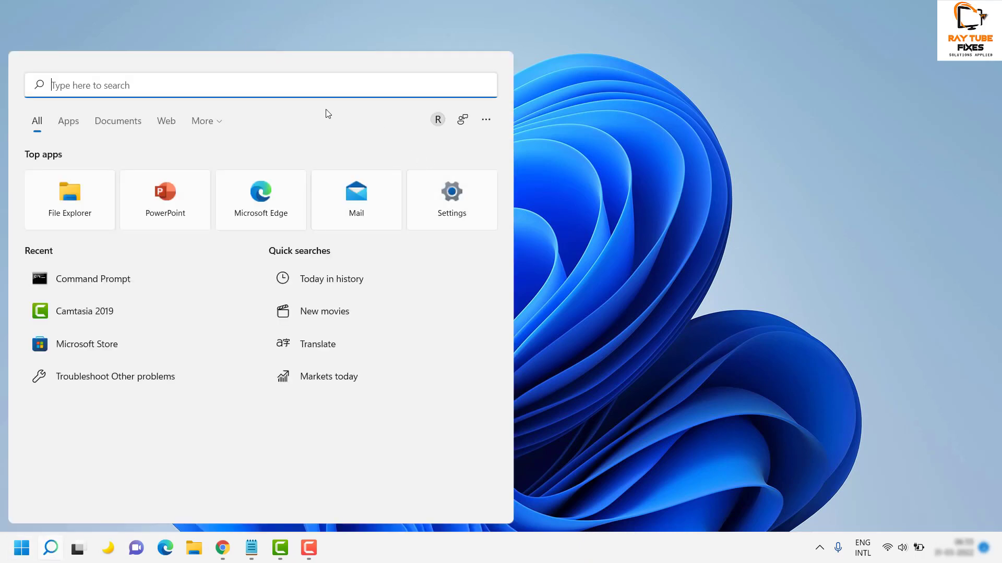
type("run")
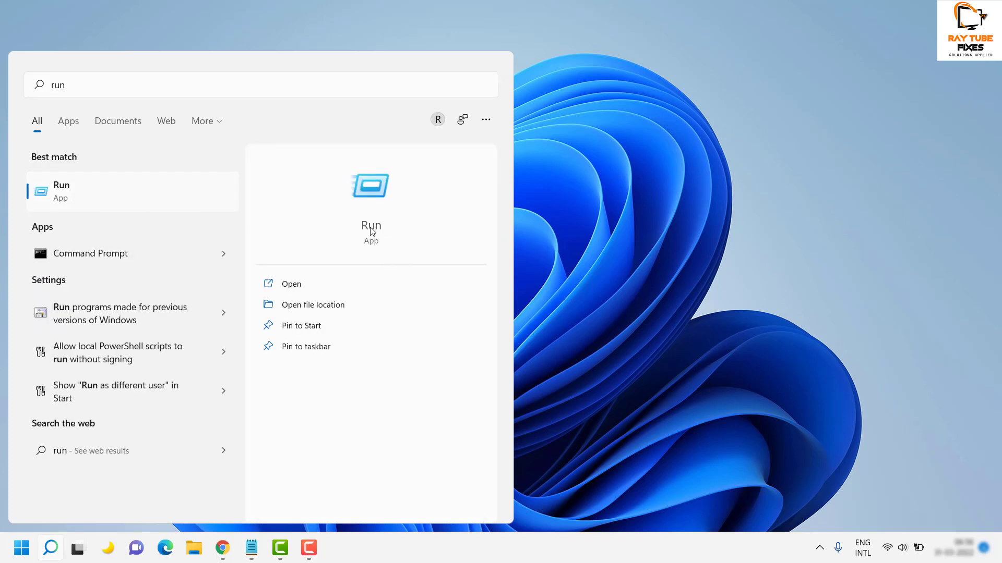
left_click(371, 229)
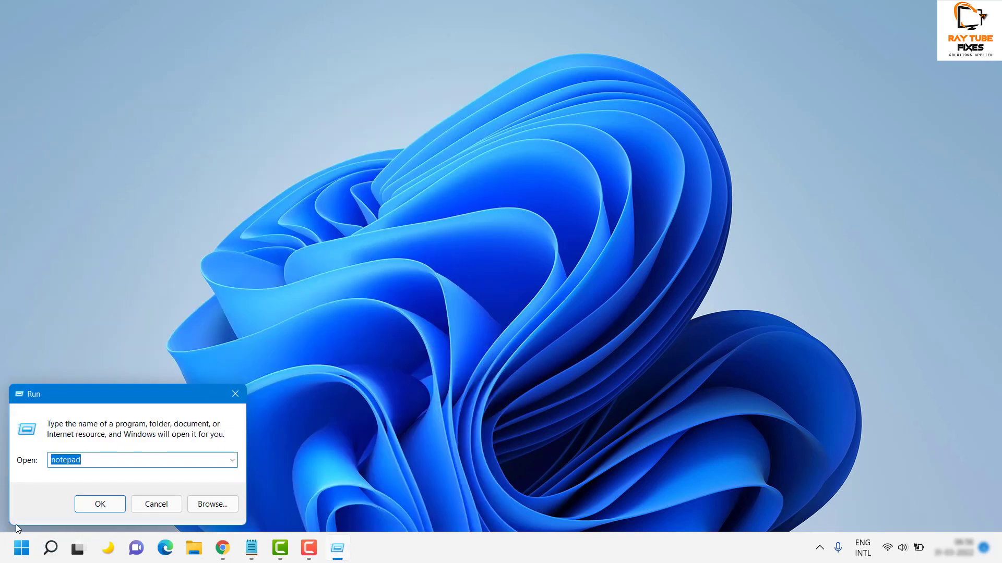
type("serv")
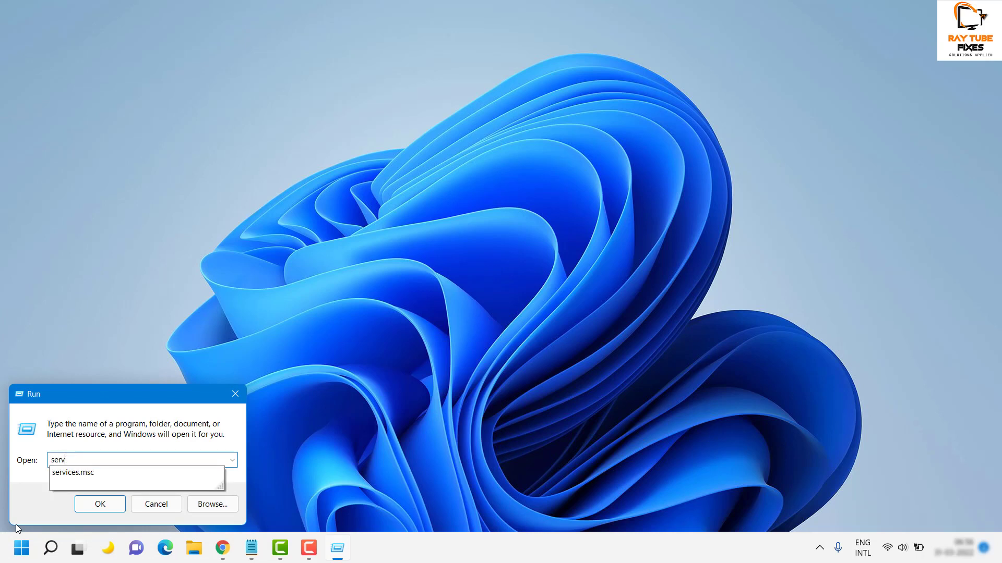
key("Down")
key("Return")
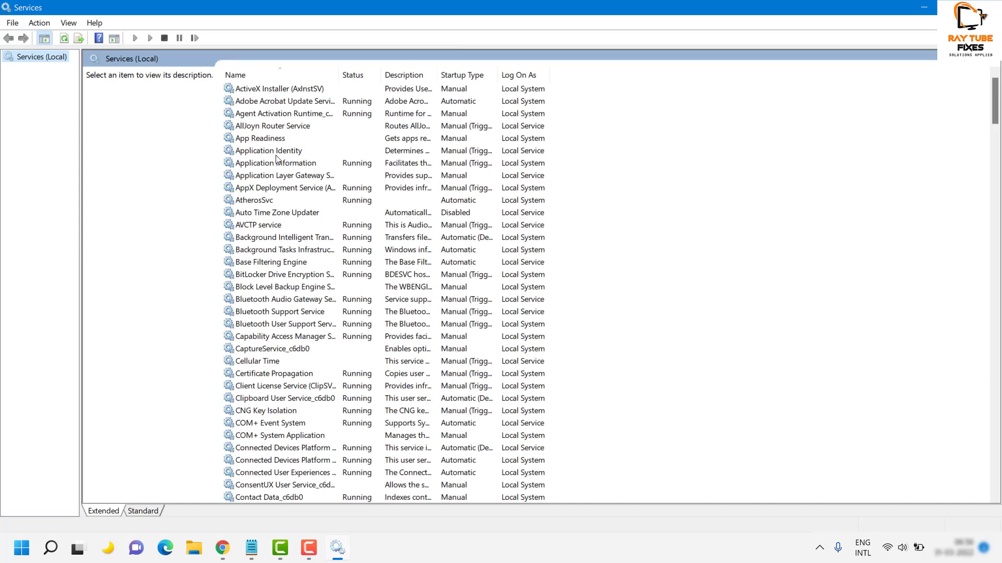
Step: Find Microsoft Store Install Service in the list of services and open its properties
left_click(311, 227)
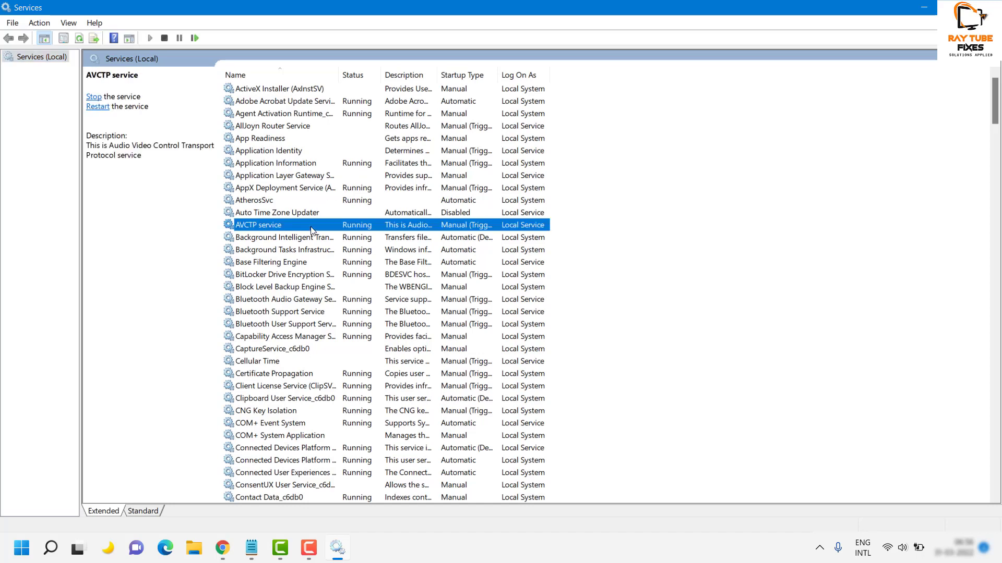
type("mi")
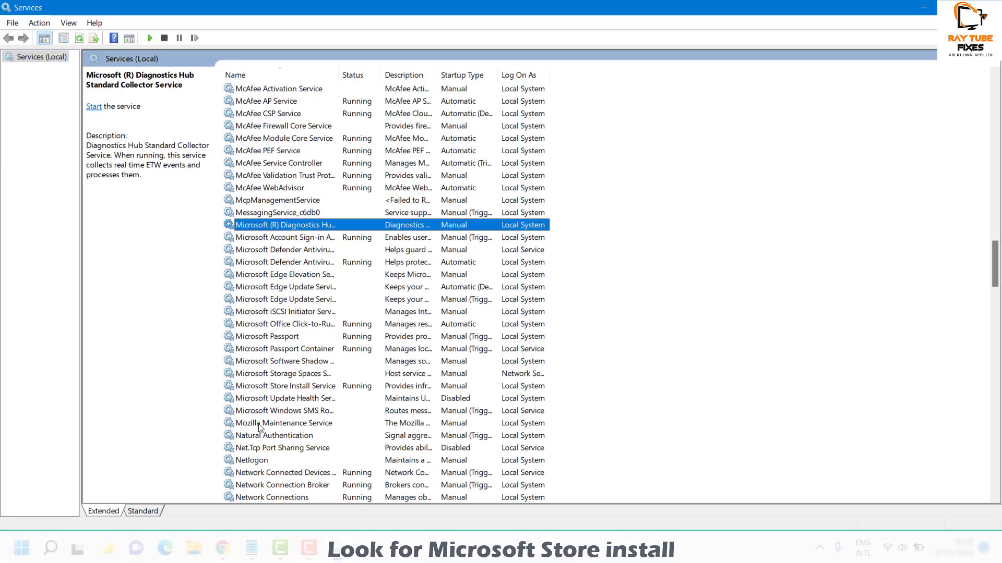
left_click(294, 389)
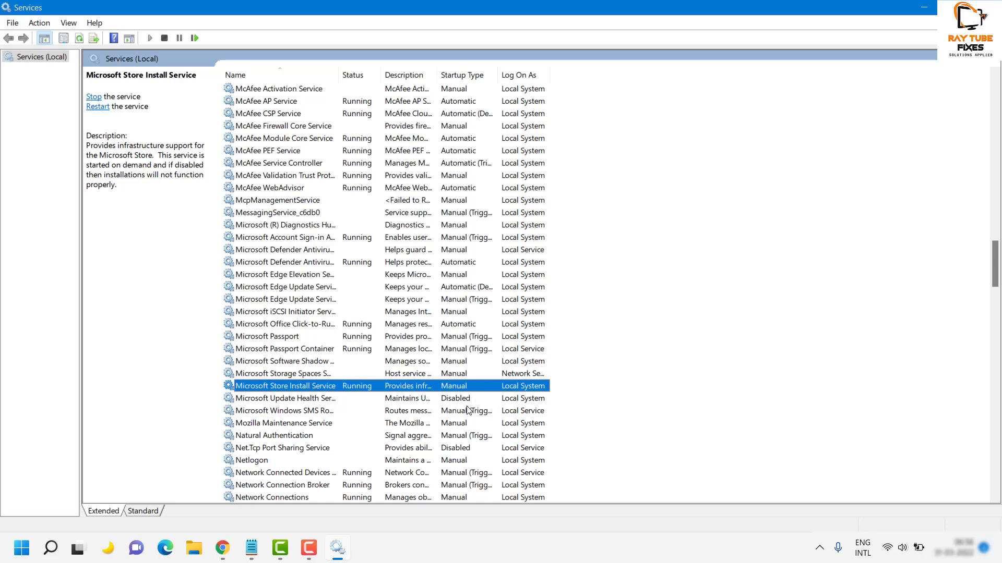
right_click(358, 389)
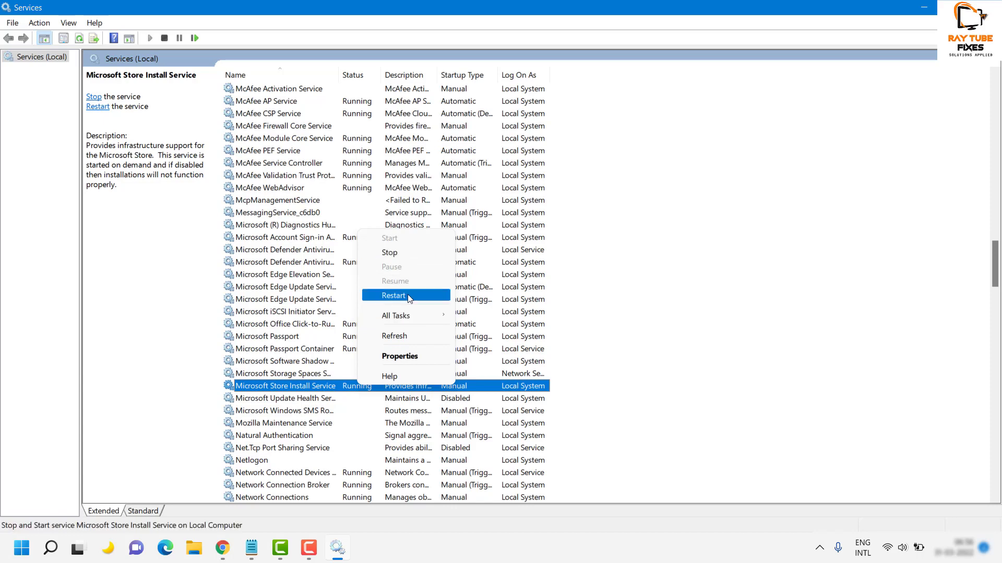
left_click(402, 357)
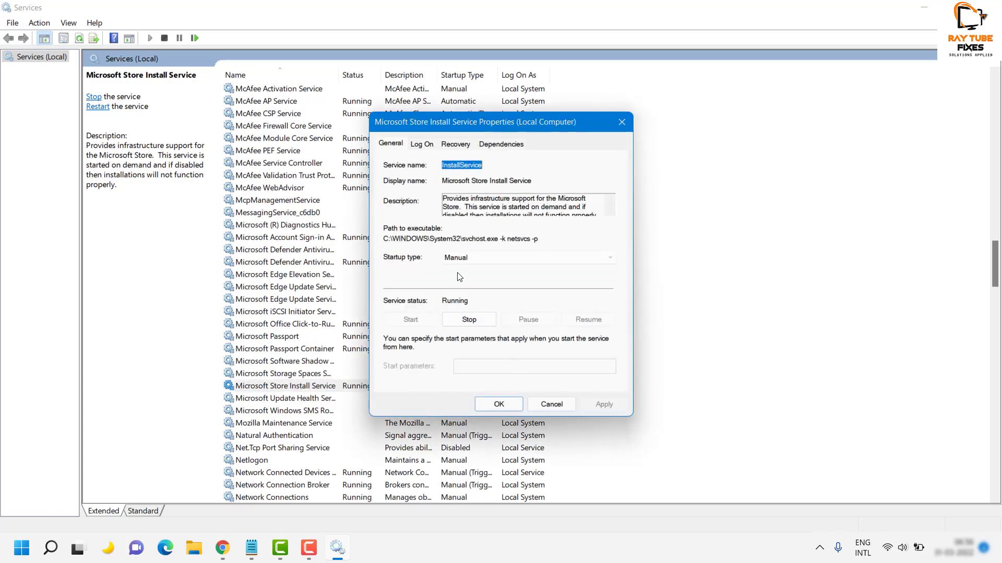
Step: Stop and restart the Microsoft Store Install Service with its startup type set to Automatic, applying the change
left_click(469, 324)
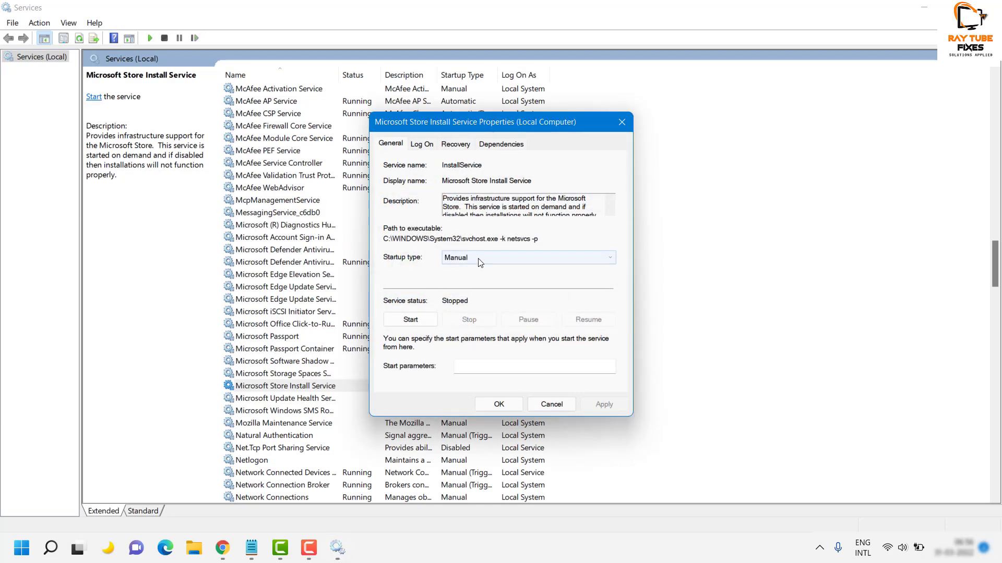
left_click(479, 258)
left_click(479, 278)
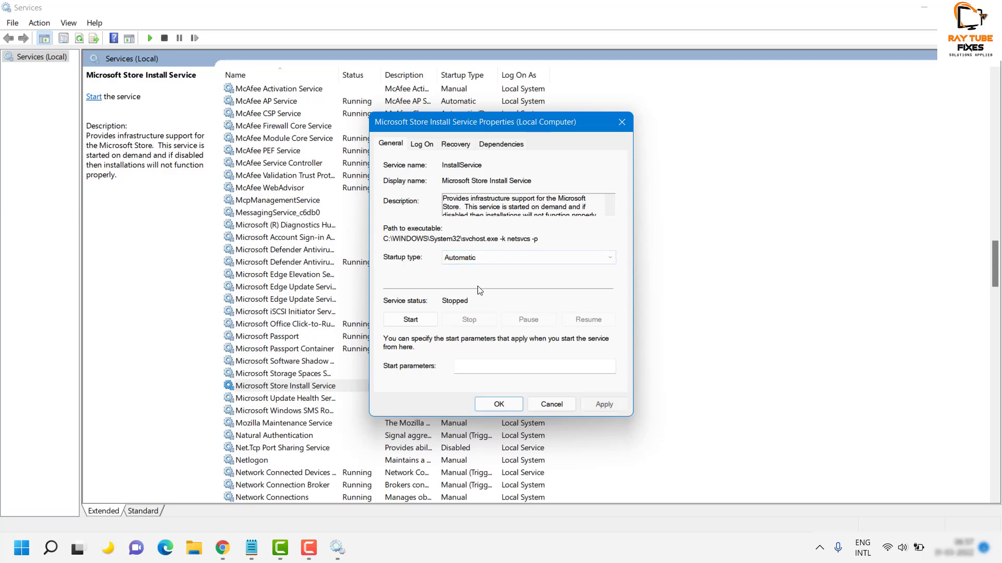
left_click(411, 319)
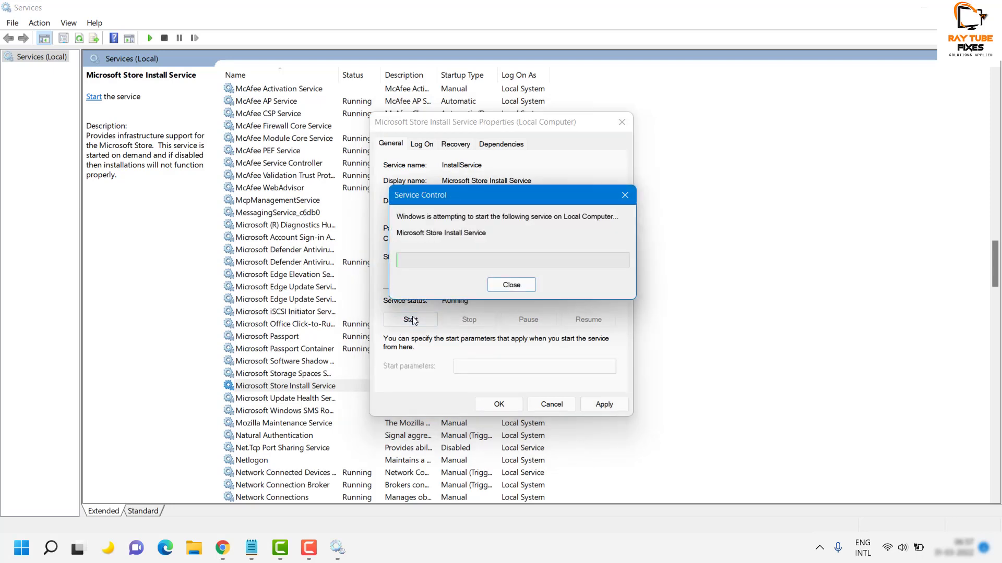
left_click(623, 409)
left_click(497, 406)
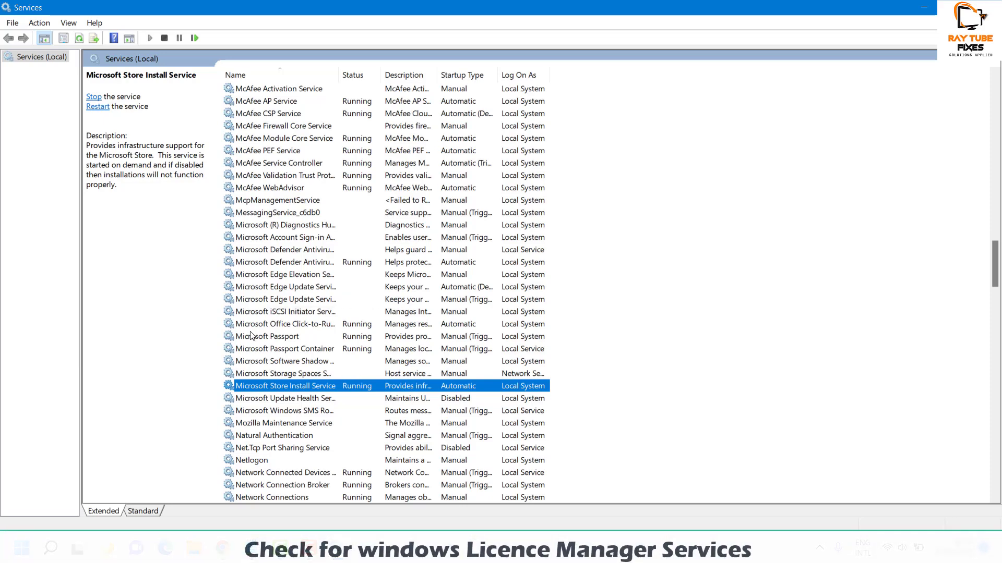
Step: Find Windows License Manager Service, widen the Name column and open the service's properties
type("win")
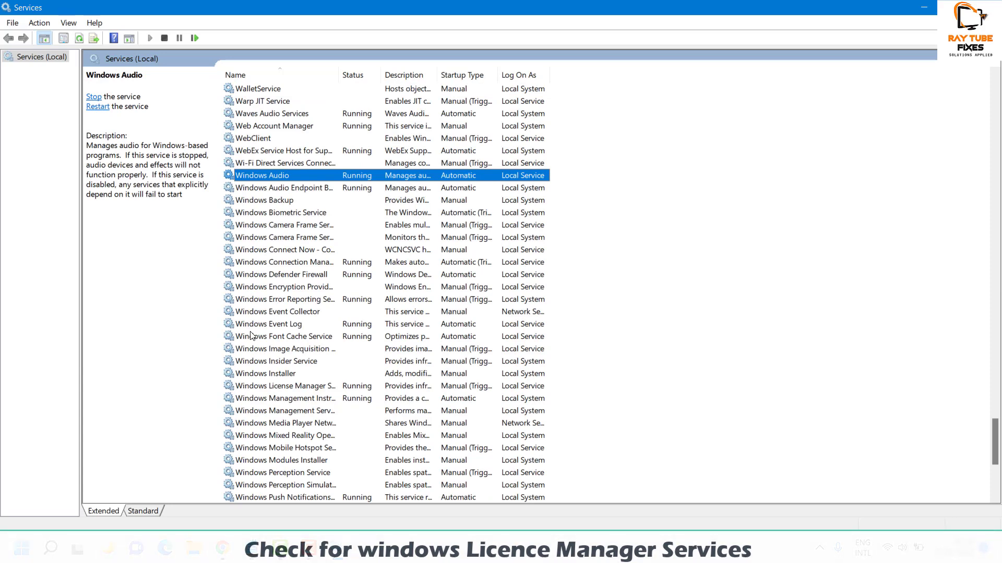
left_click(313, 386)
left_click_drag(336, 74, 443, 75)
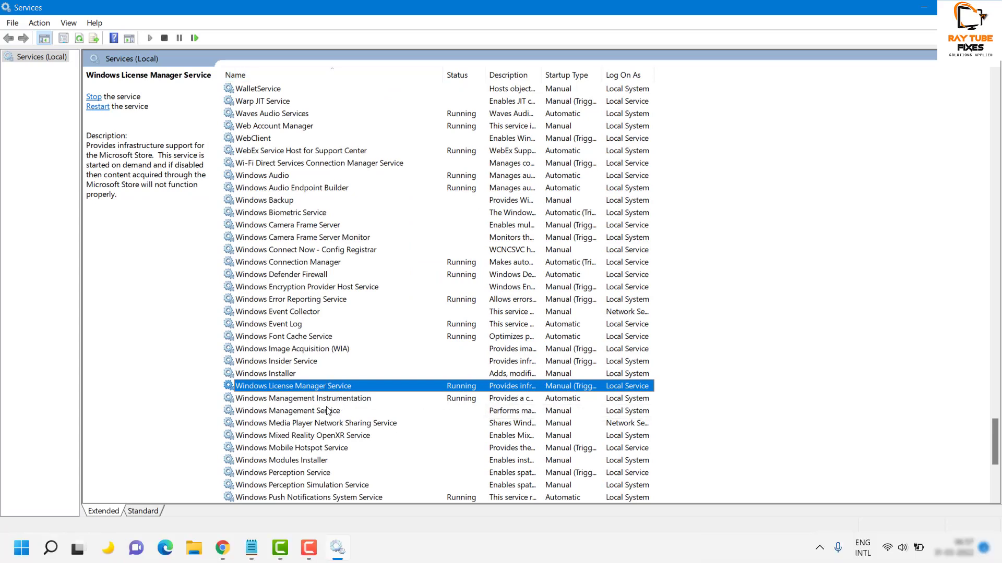
right_click(339, 386)
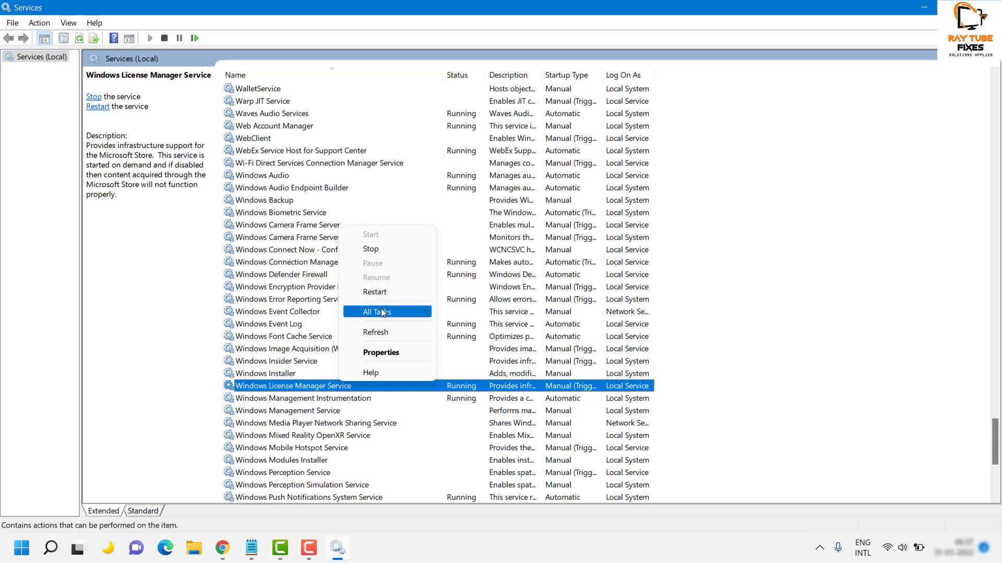
left_click(392, 355)
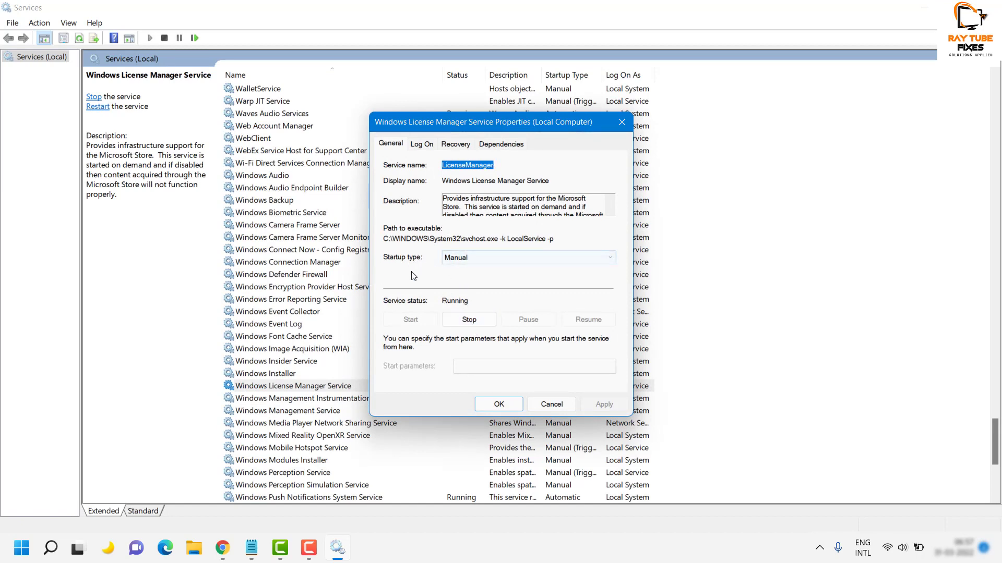
Step: Stop and restart the Windows License Manager Service with its startup type set to Automatic, applying the change
left_click(469, 322)
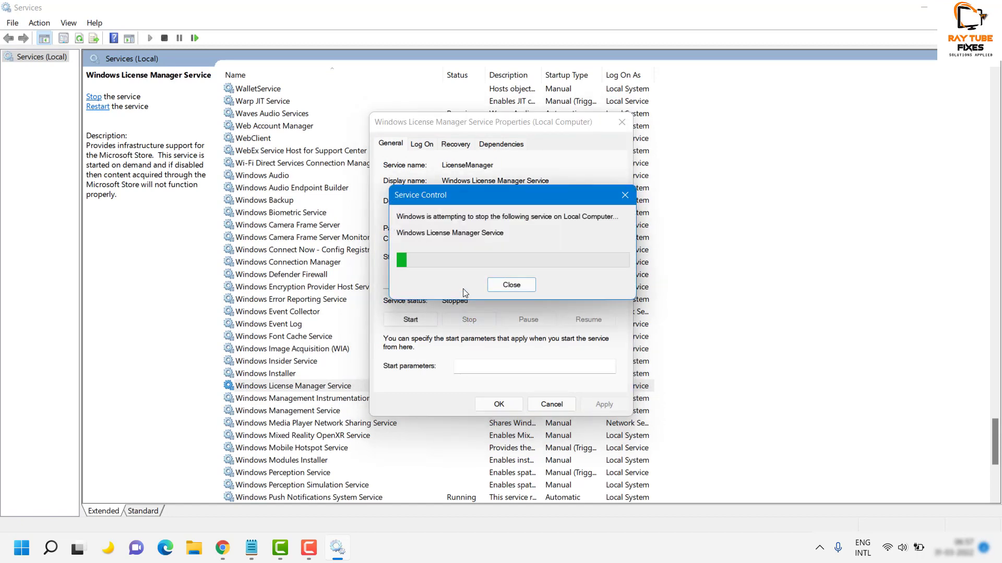
left_click(464, 257)
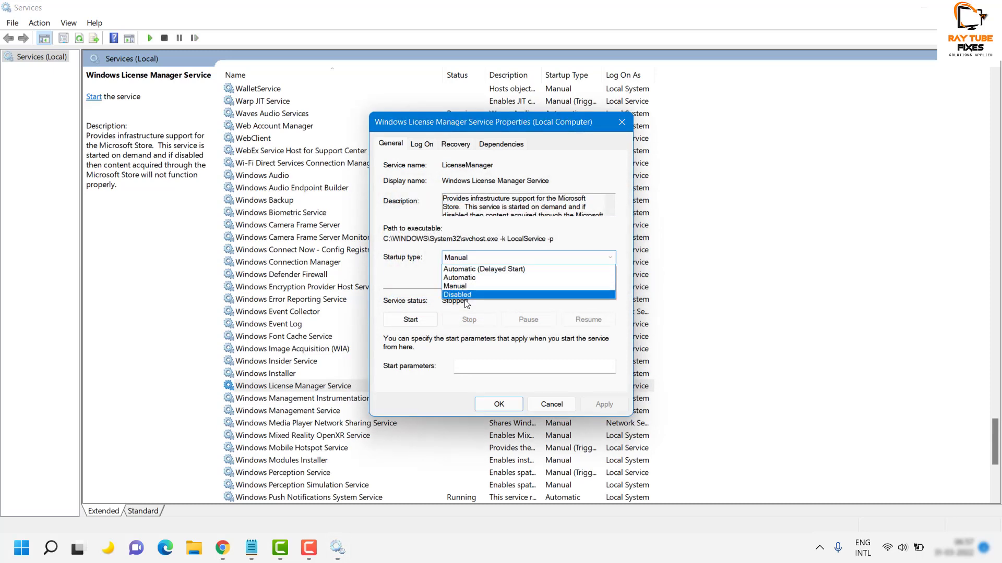
left_click(460, 277)
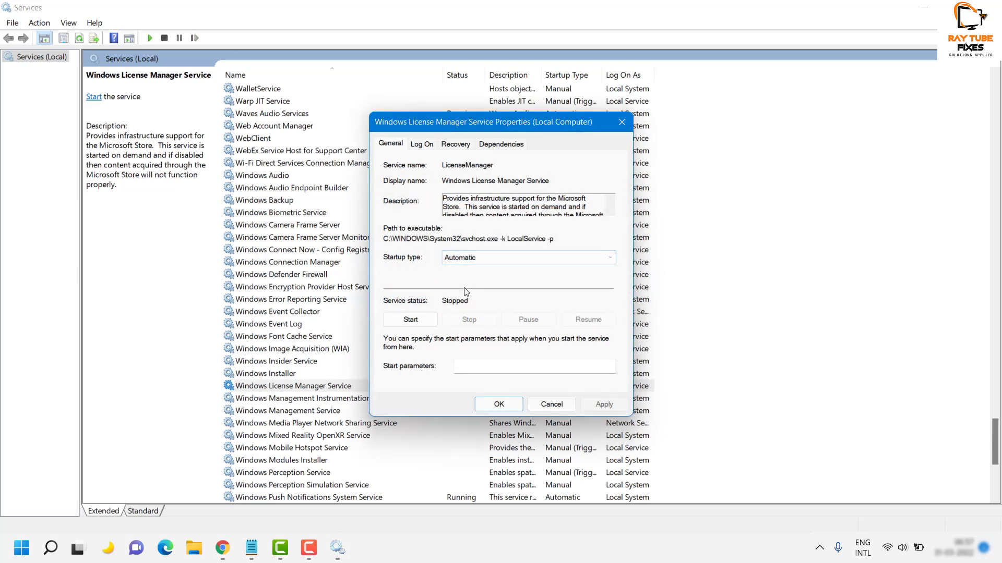
left_click(414, 320)
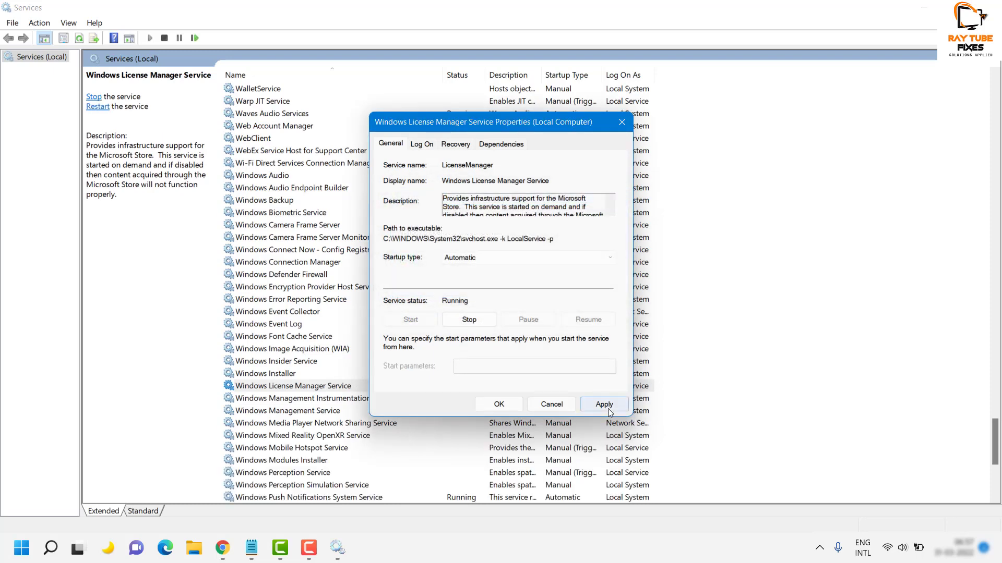
left_click(608, 409)
left_click(519, 405)
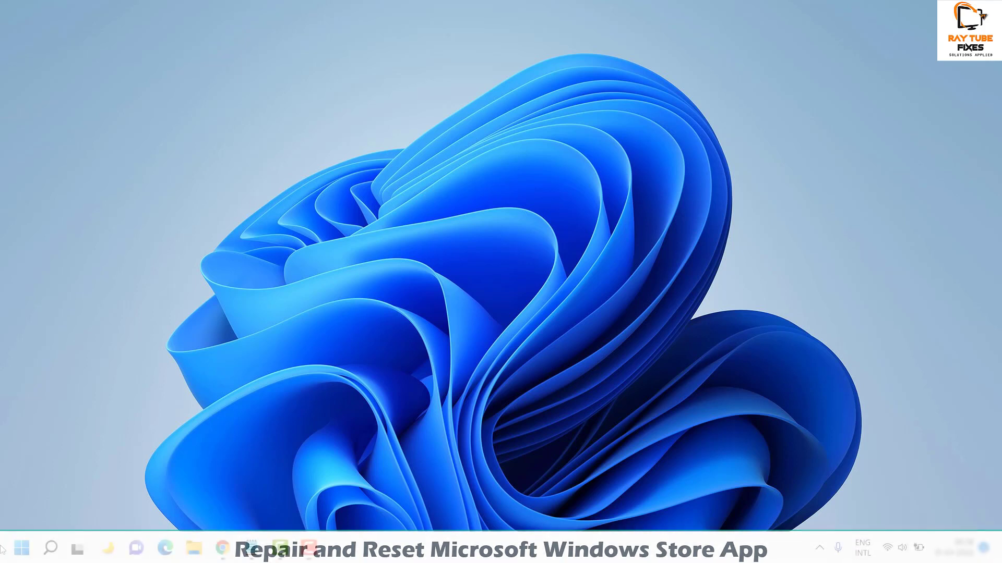
Step: Open the Apps & features page in the Windows Settings
right_click(21, 548)
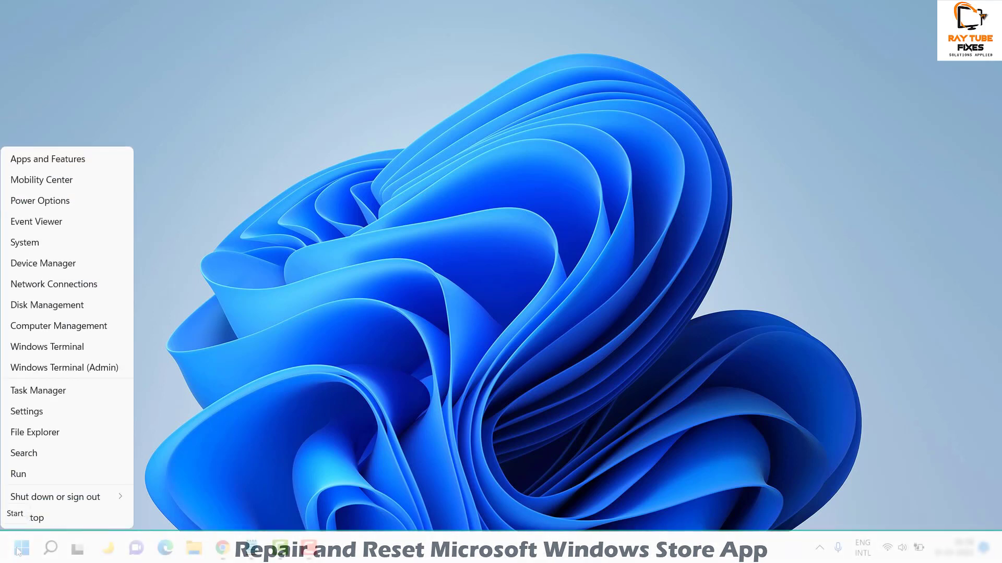
left_click(47, 411)
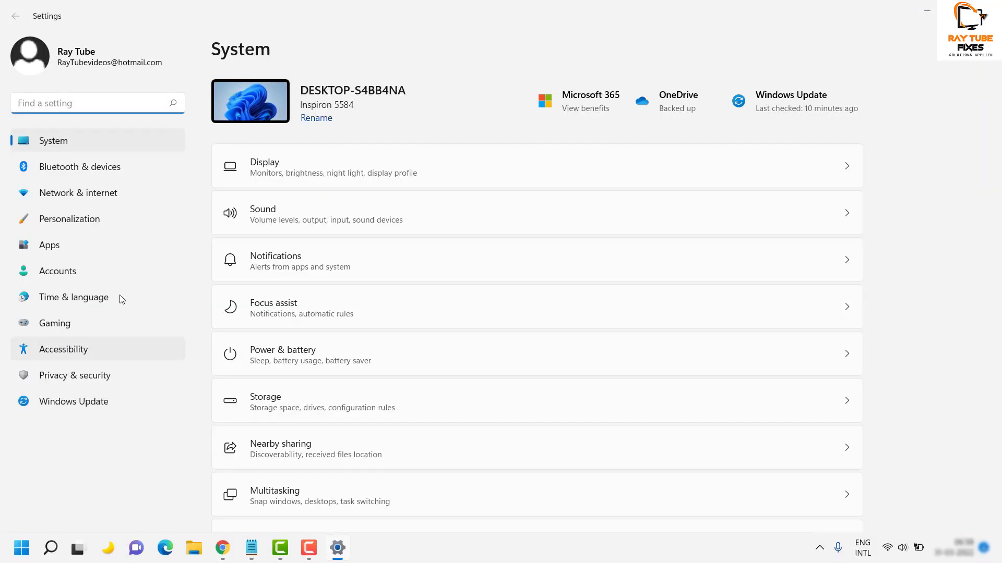
left_click(87, 252)
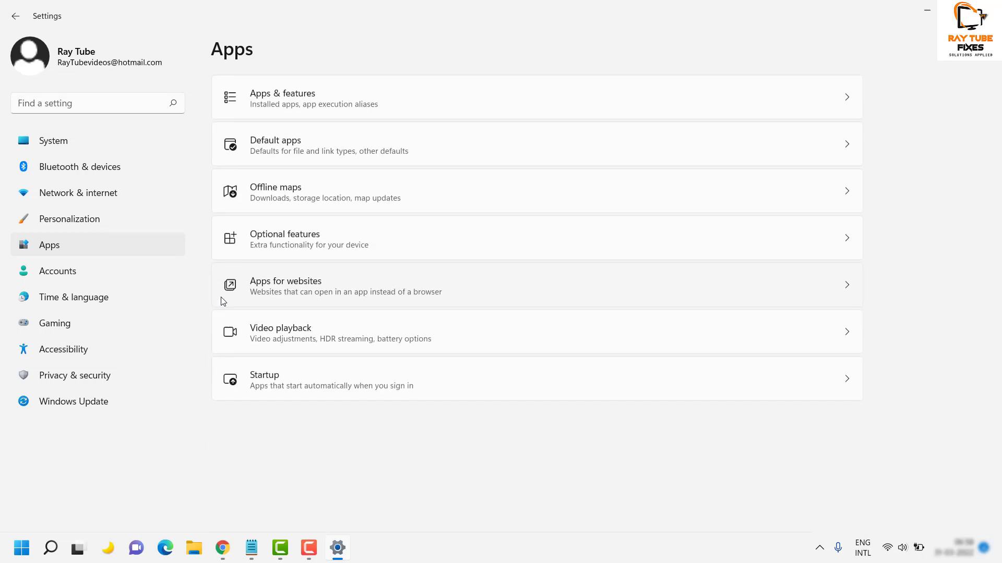
left_click(353, 109)
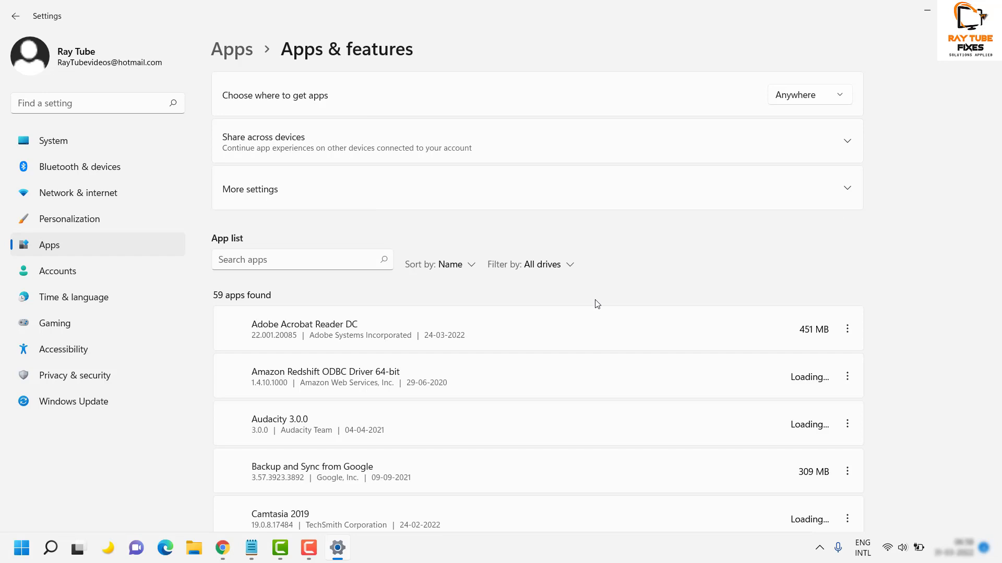
Step: Find Microsoft Store in the installed apps list and open its advanced options
scroll(521, 373, "down", 10)
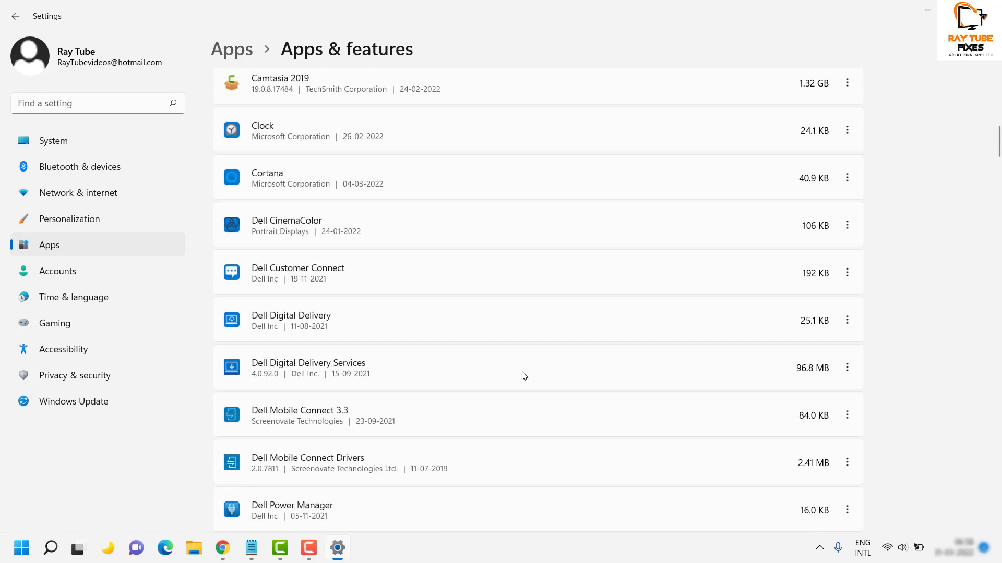
scroll(524, 376, "down", 15)
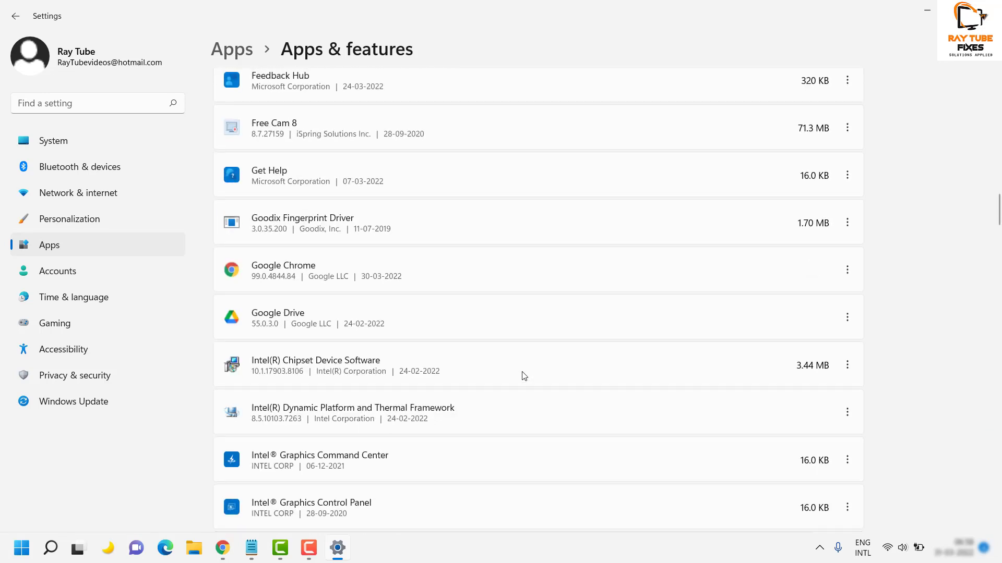
scroll(524, 375, "down", 10)
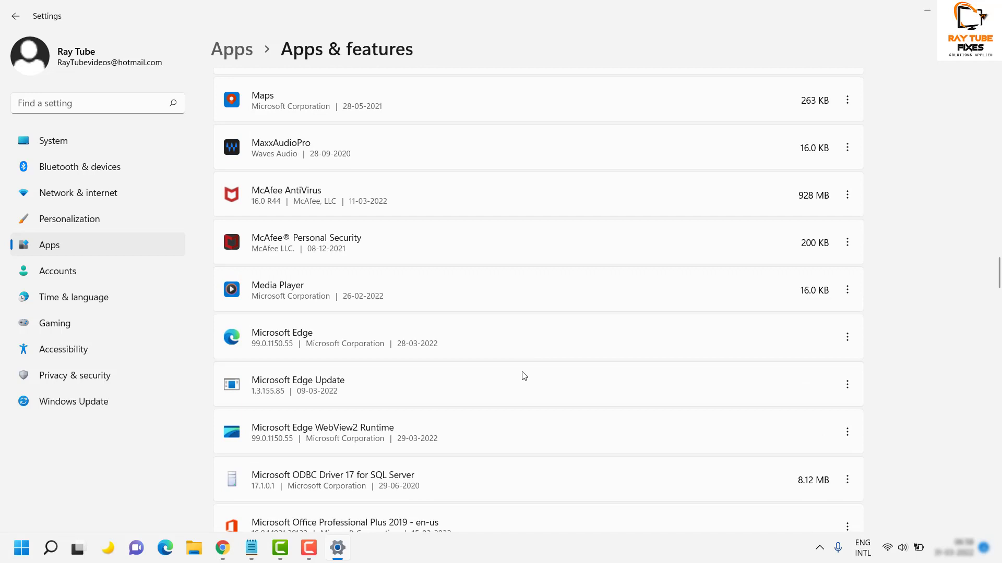
scroll(523, 375, "down", 6)
scroll(523, 375, "down", 6)
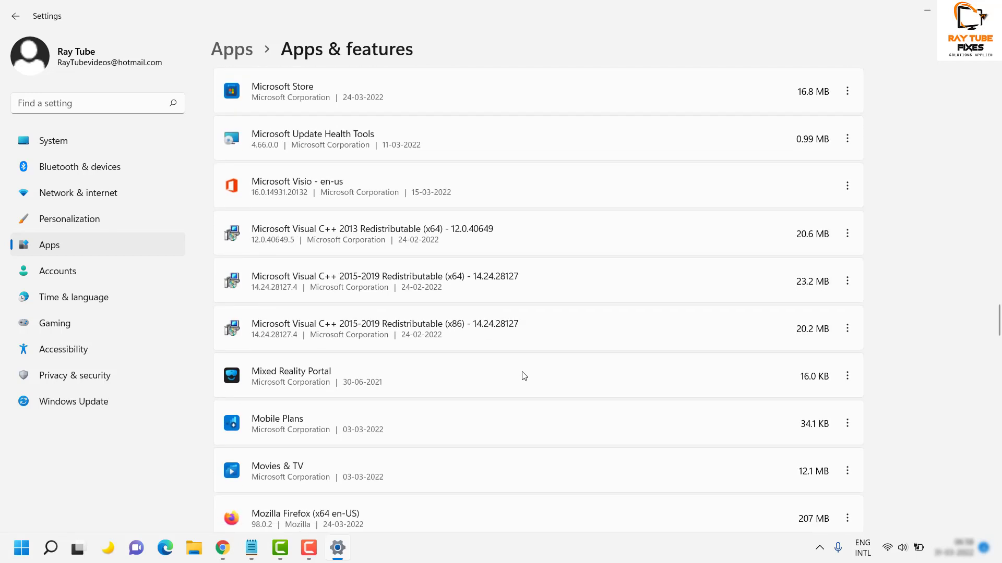
scroll(524, 375, "up", 1)
scroll(521, 372, "down", 2)
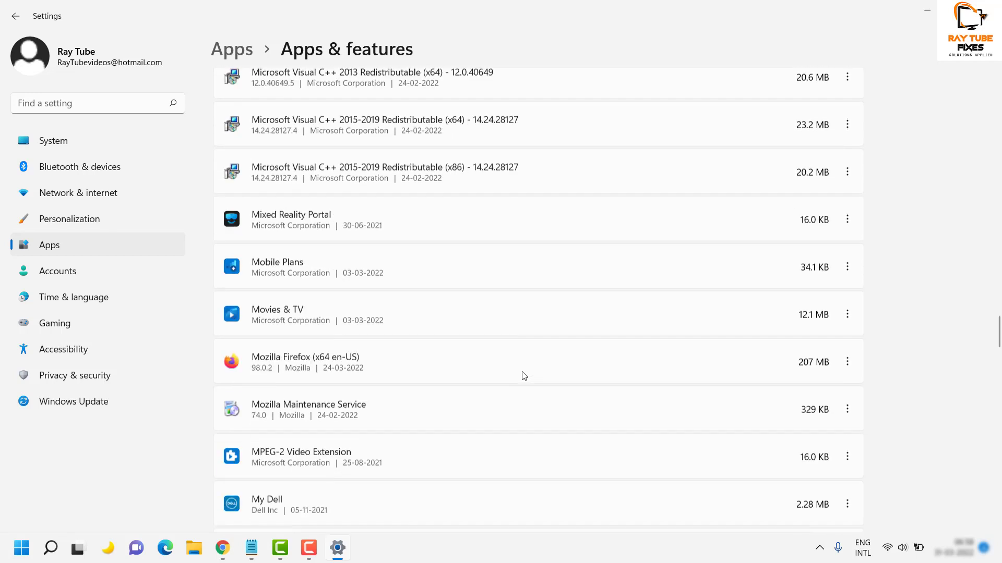
scroll(521, 371, "up", 4)
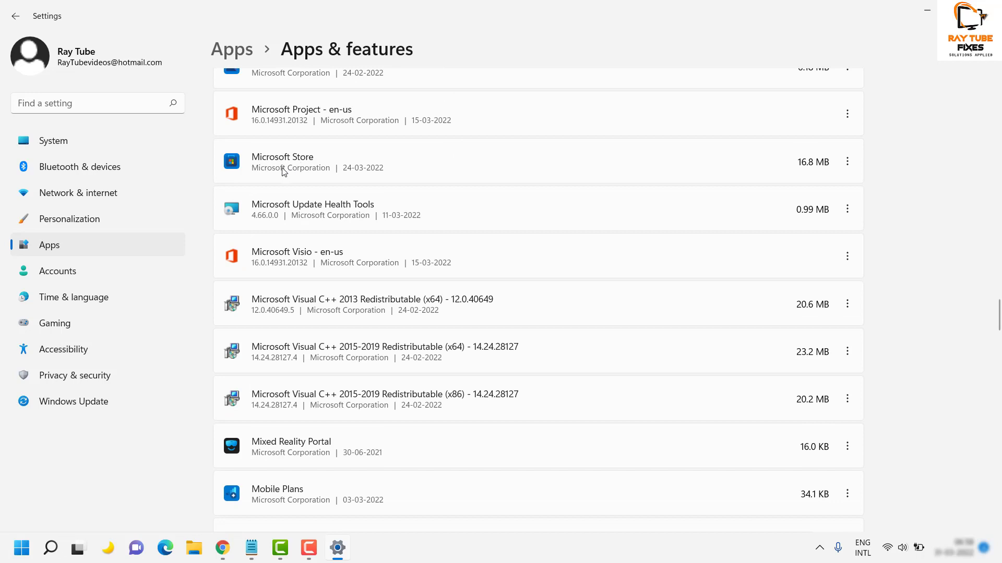
left_click(849, 164)
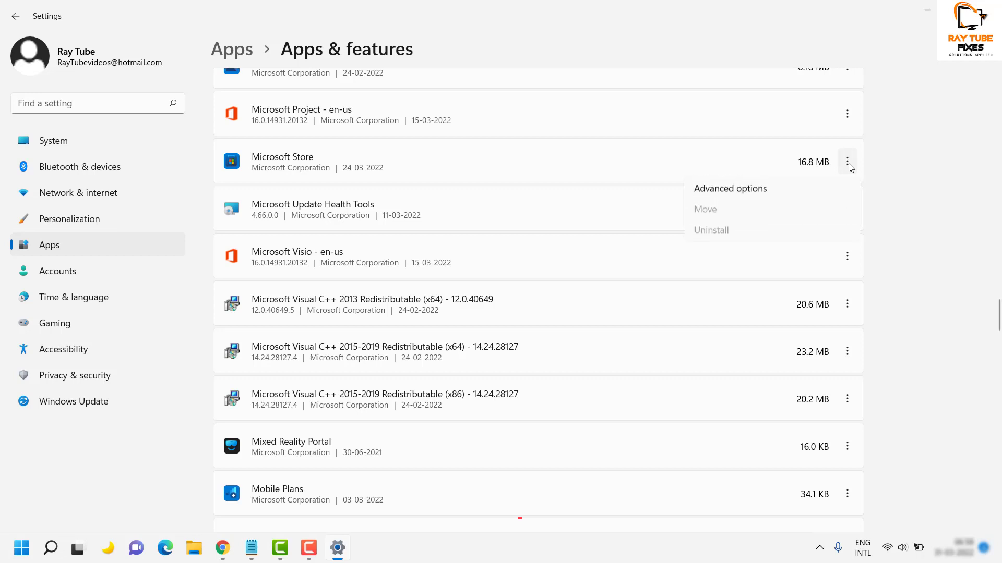
left_click(763, 194)
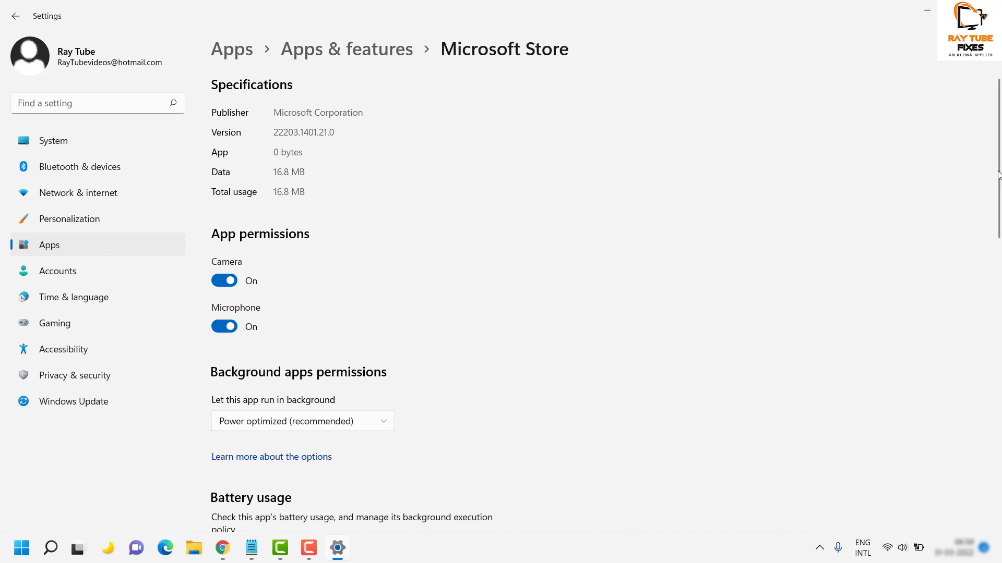
Step: Repair the Microsoft Store app from its advanced options
scroll(978, 344, "down", 10)
scroll(976, 376, "down", 5)
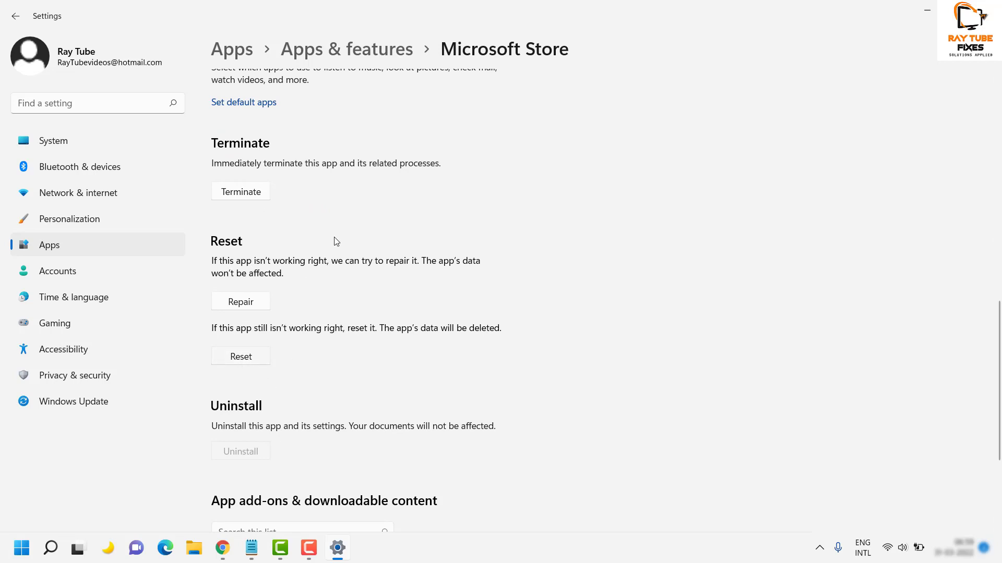
left_click(240, 302)
left_click(249, 302)
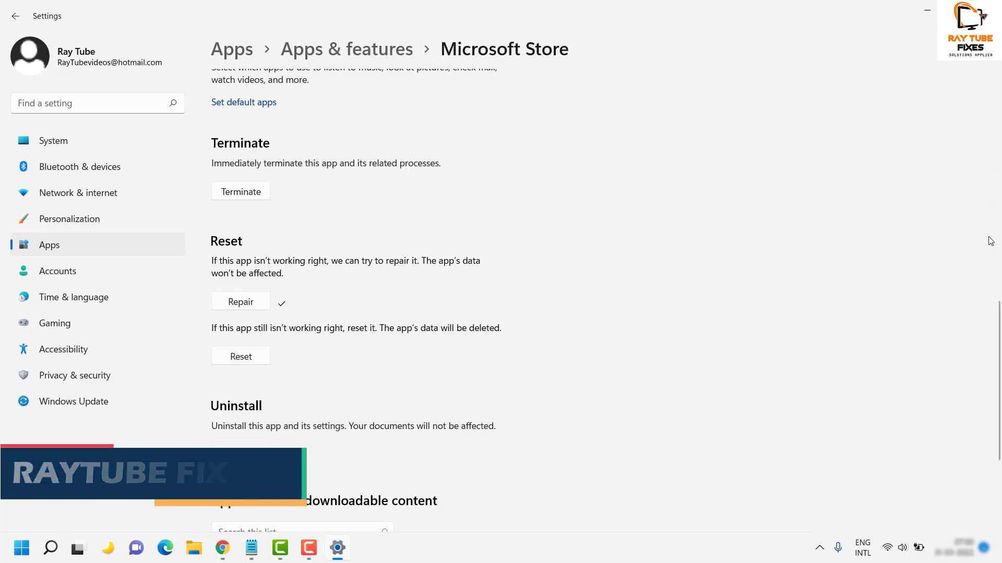
scroll(991, 350, "down", 3)
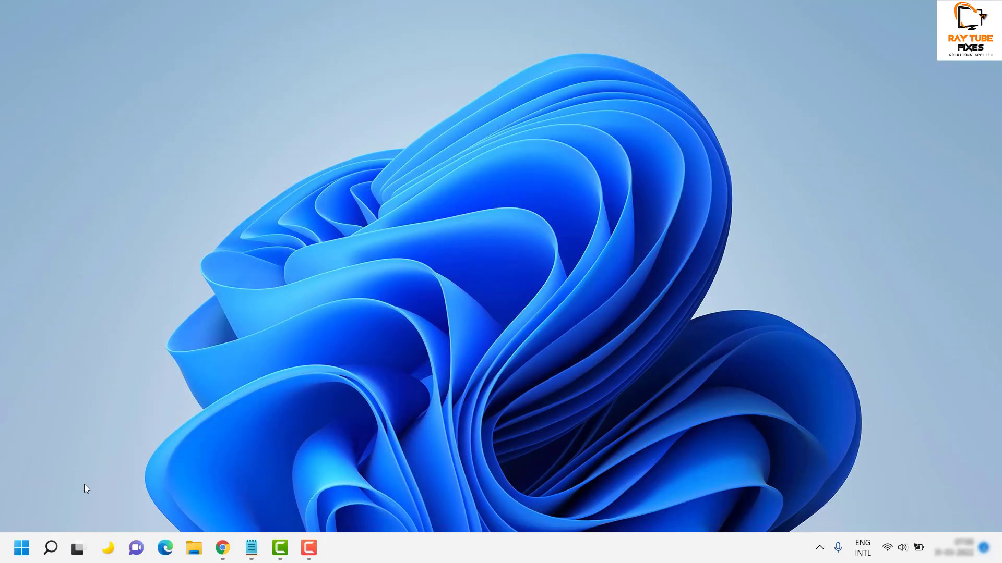
Step: Search Windows for powershell and run Windows PowerShell as administrator
left_click(50, 547)
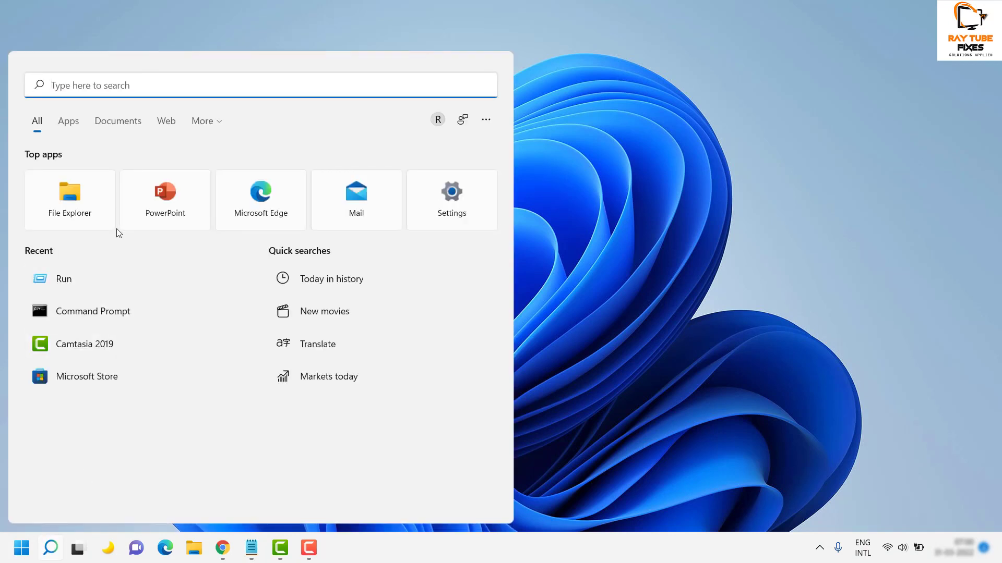
type("po")
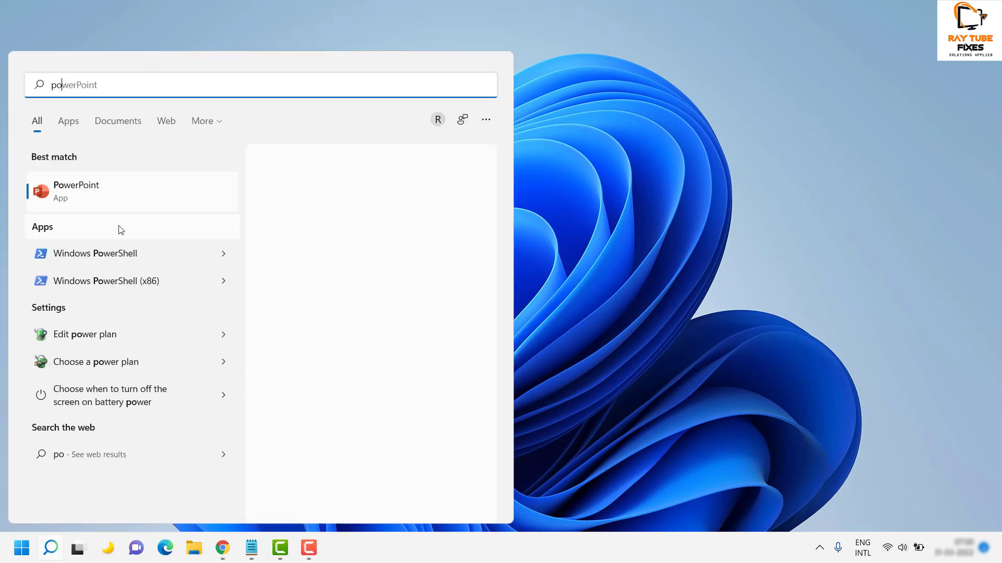
type("wershell")
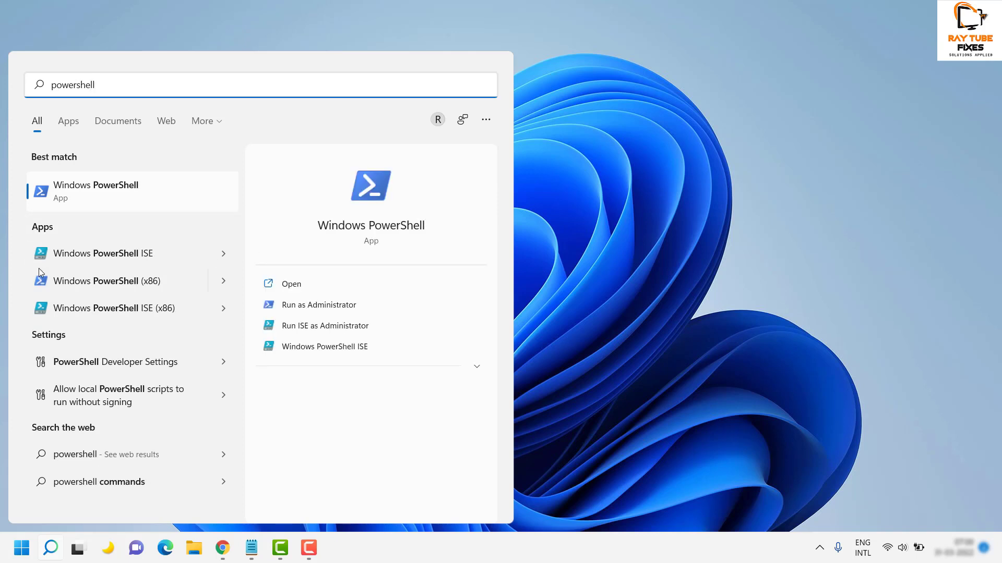
left_click(320, 307)
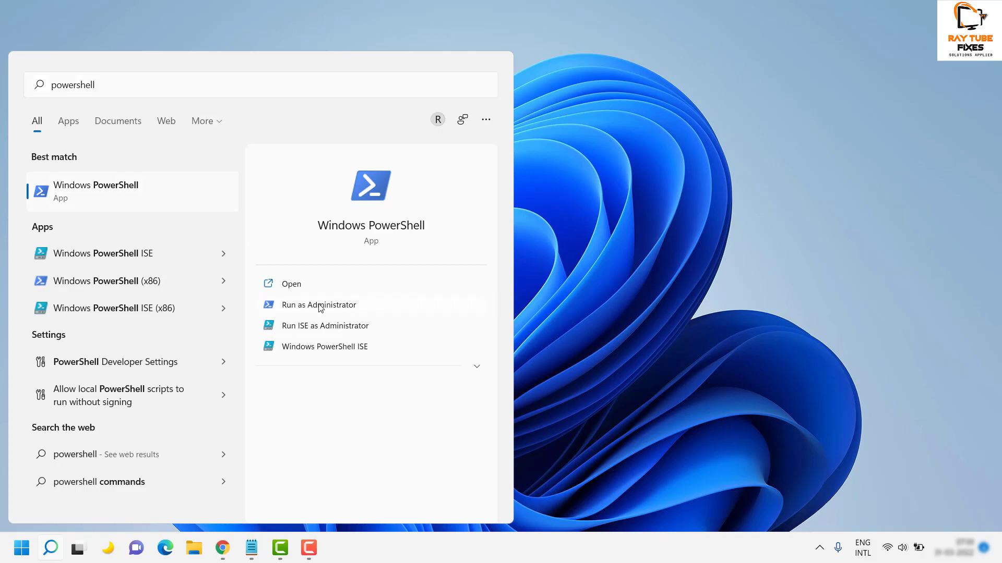
left_click(325, 308)
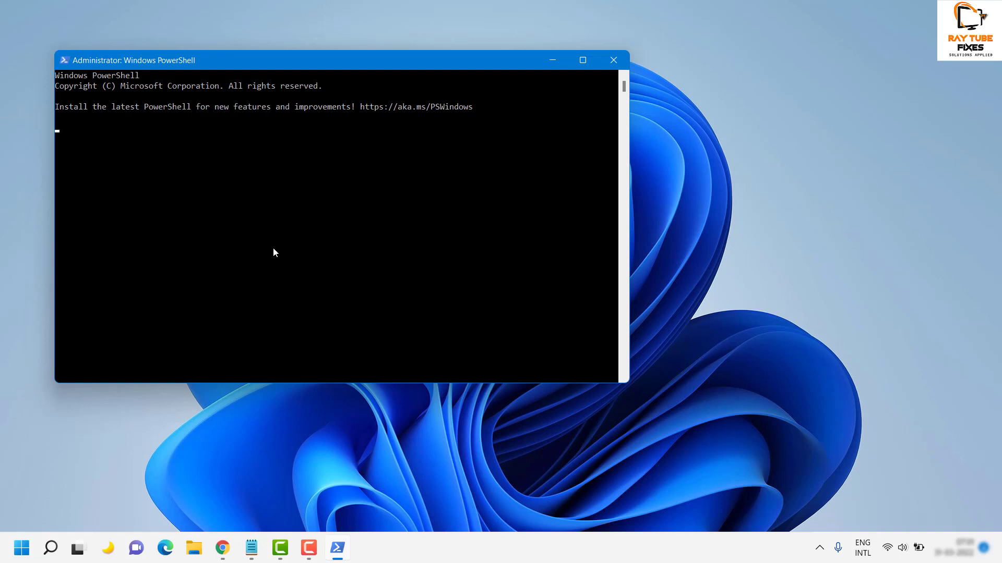
Step: Copy the command get-appxpackage *WindowsStore* | remove-appxpackage from Notepad, paste it at the PowerShell prompt and close the PowerShell window
left_click(251, 548)
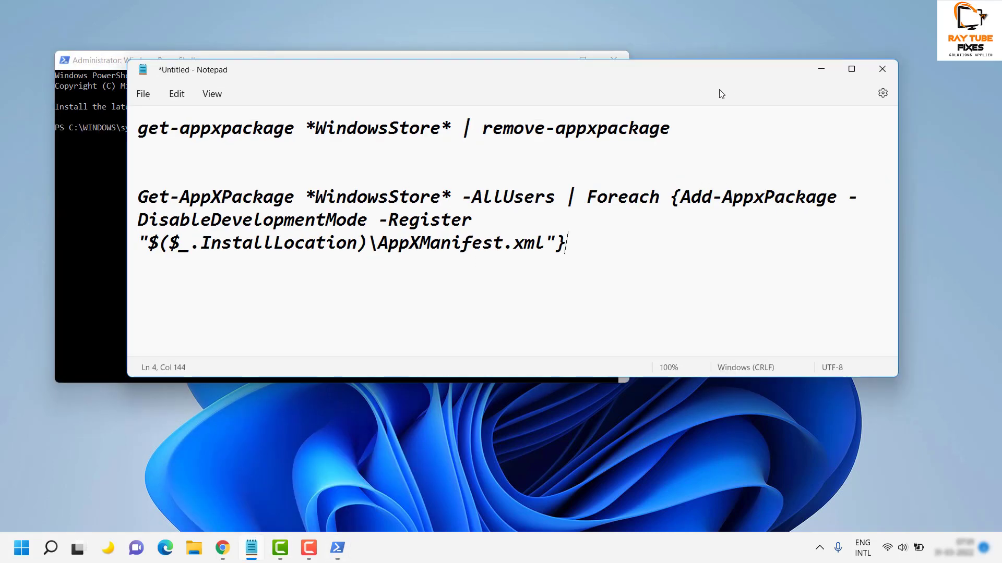
left_click_drag(670, 128, 105, 162)
key("super+c")
left_click(104, 162)
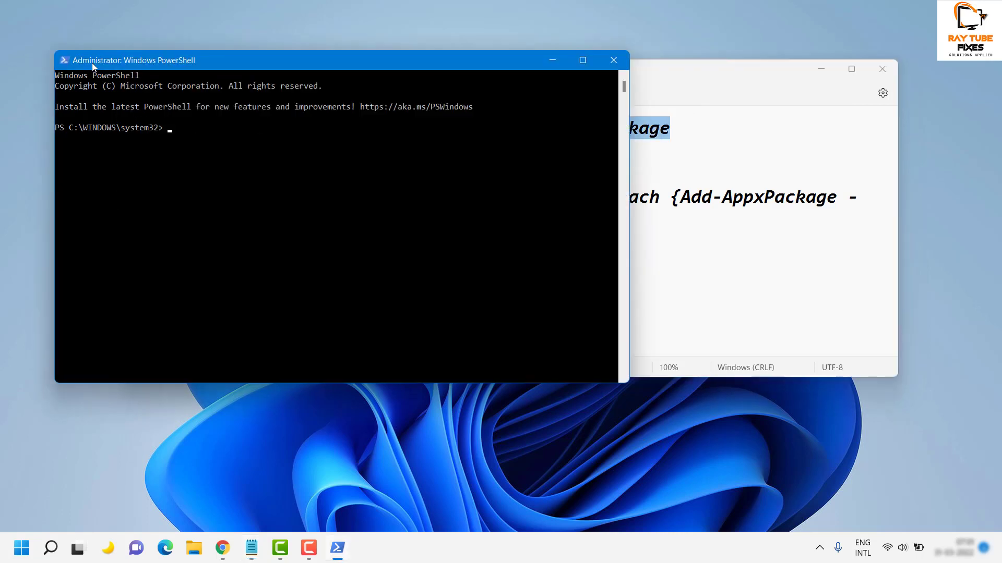
right_click(133, 64)
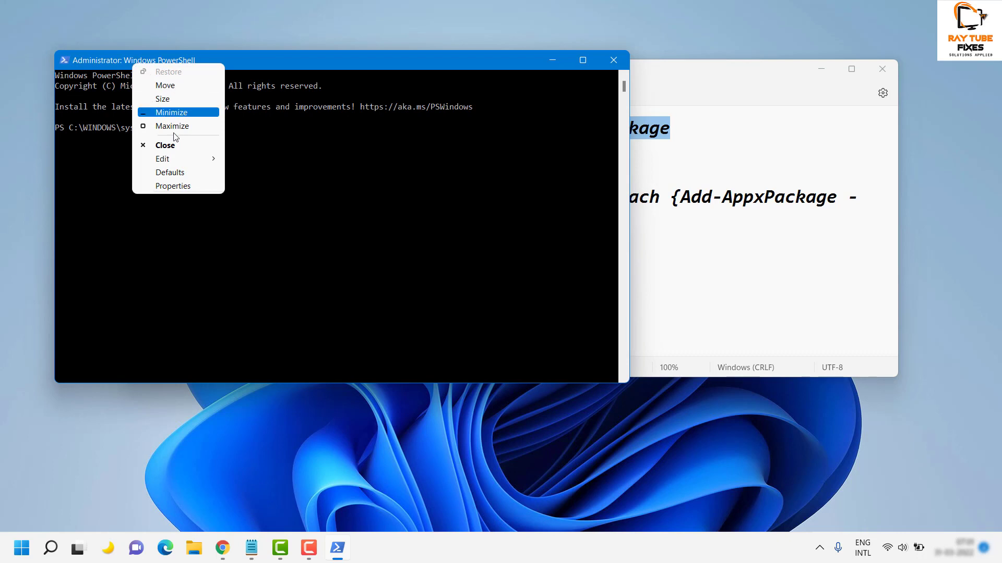
mouse_move(191, 161)
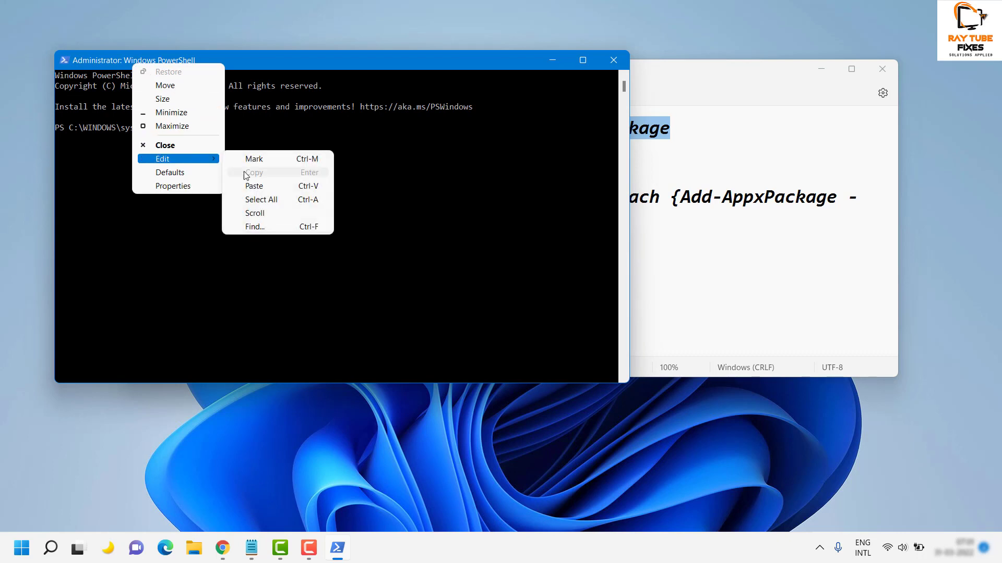
left_click(256, 185)
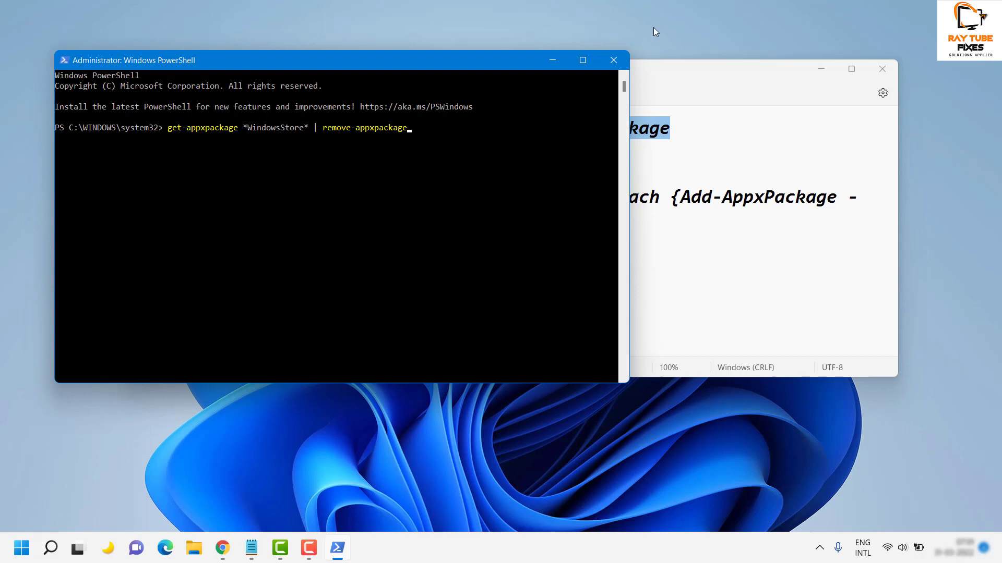
left_click(605, 68)
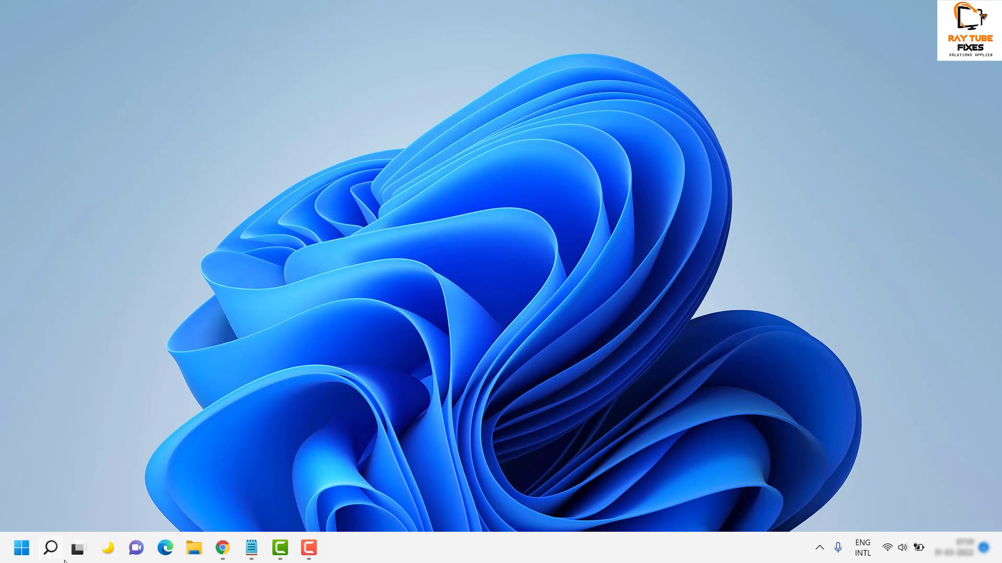
Step: Open a new Windows PowerShell session with administrator rights through the Windows search
mouse_move(52, 548)
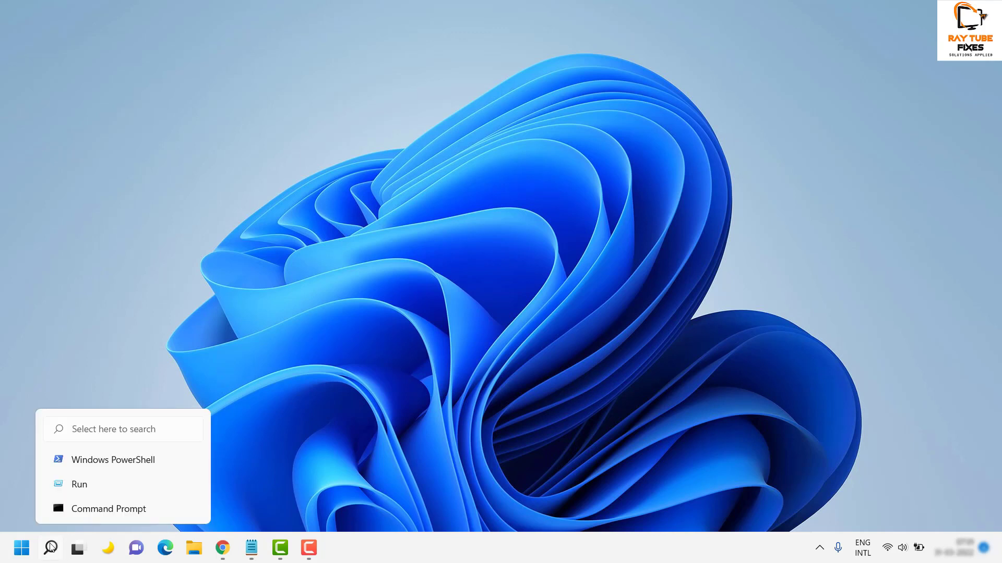
left_click(50, 548)
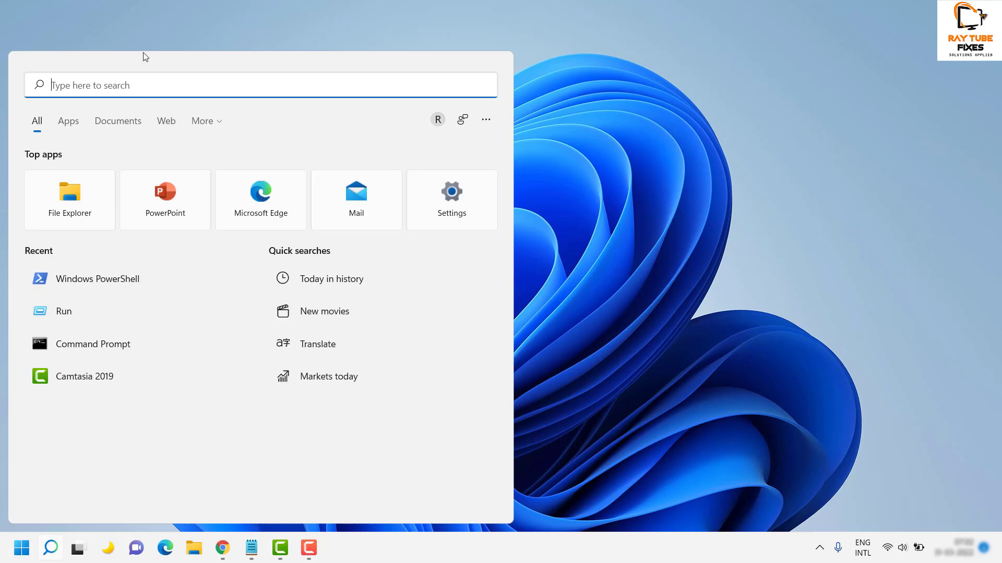
type("power")
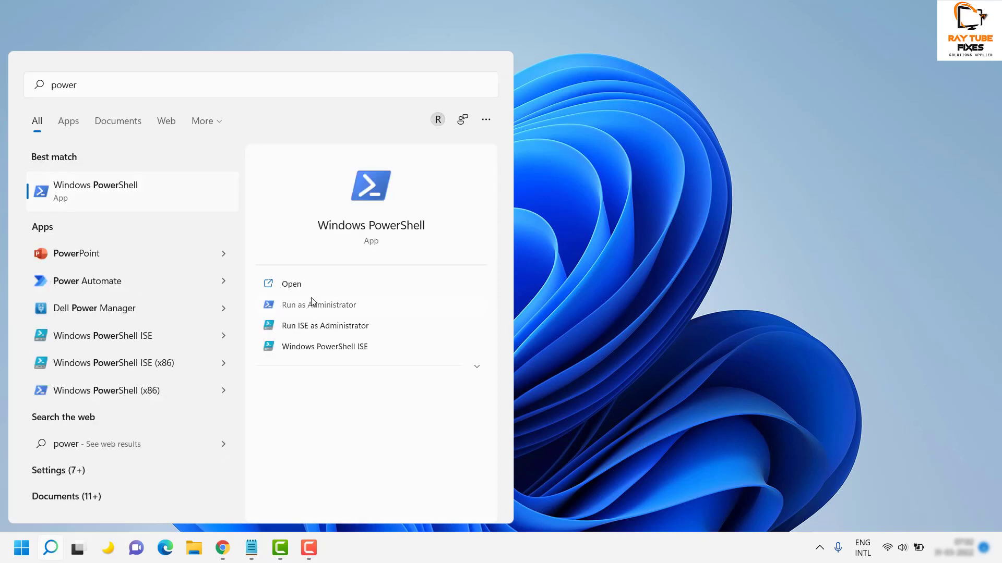
left_click(312, 303)
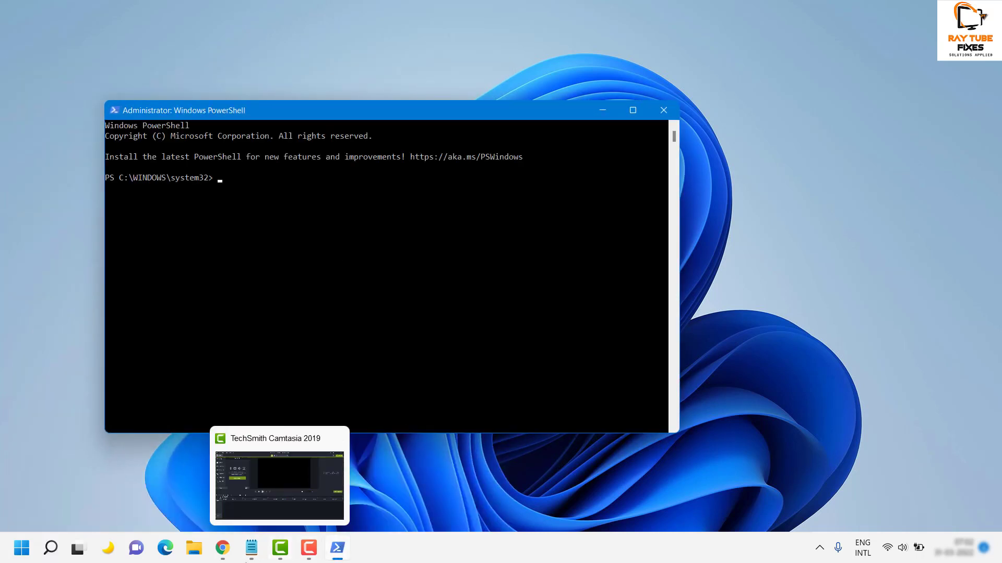
Step: Paste Get-AppXPackage *WindowsStore* -AllUsers | Foreach {Add-AppxPackage -DisableDevelopmentMode -Register "$($_.InstallLocation)\AppXManifest.xml"} from Notepad into PowerShell and close the PowerShell window
left_click(252, 548)
left_click_drag(567, 243, 86, 212)
left_click(251, 548)
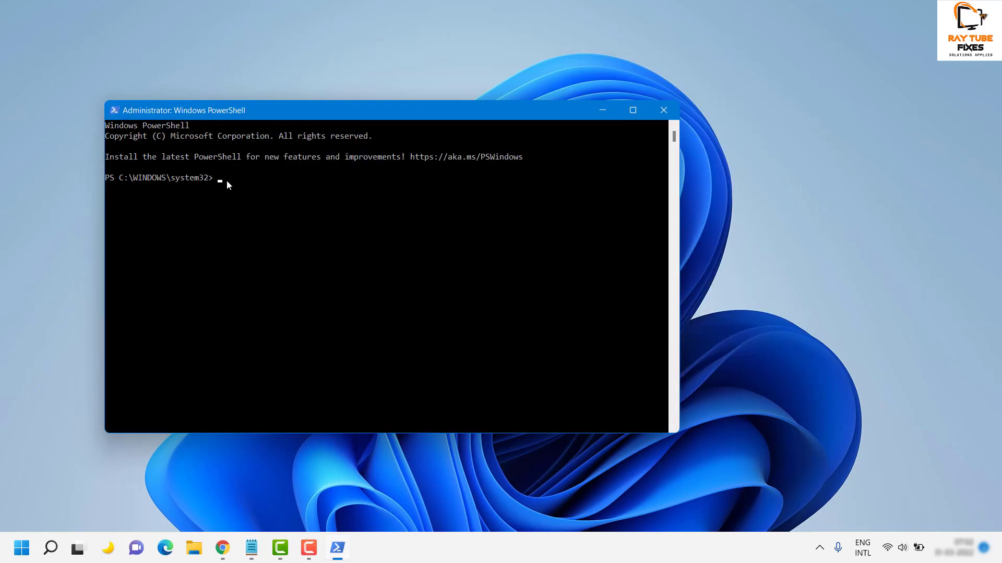
right_click(204, 113)
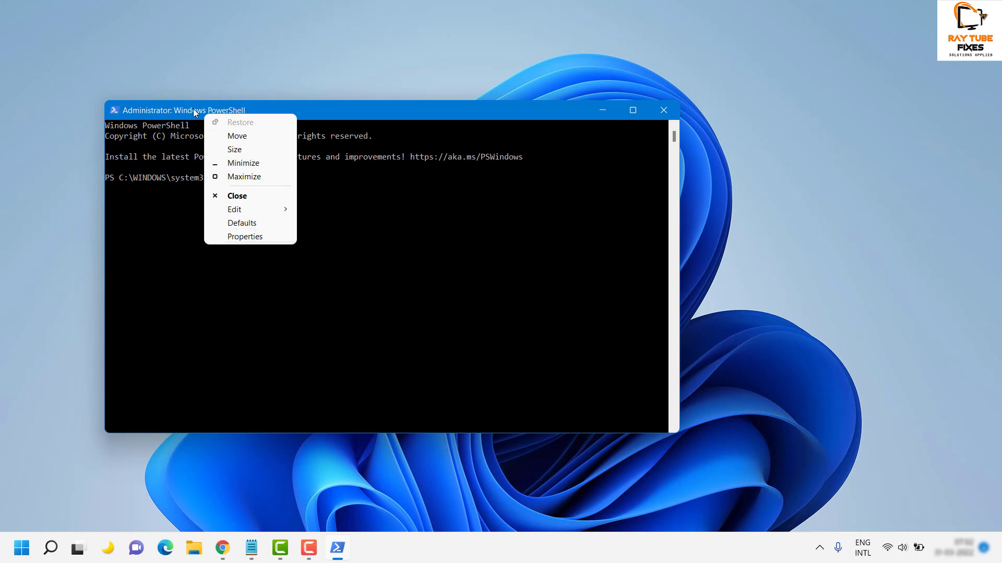
right_click(194, 109)
mouse_move(247, 209)
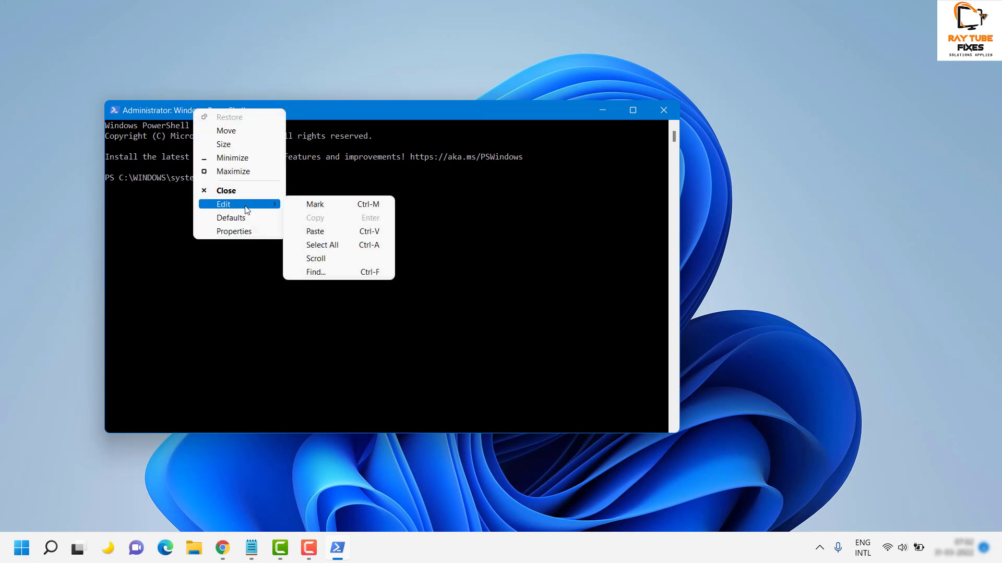
left_click(329, 232)
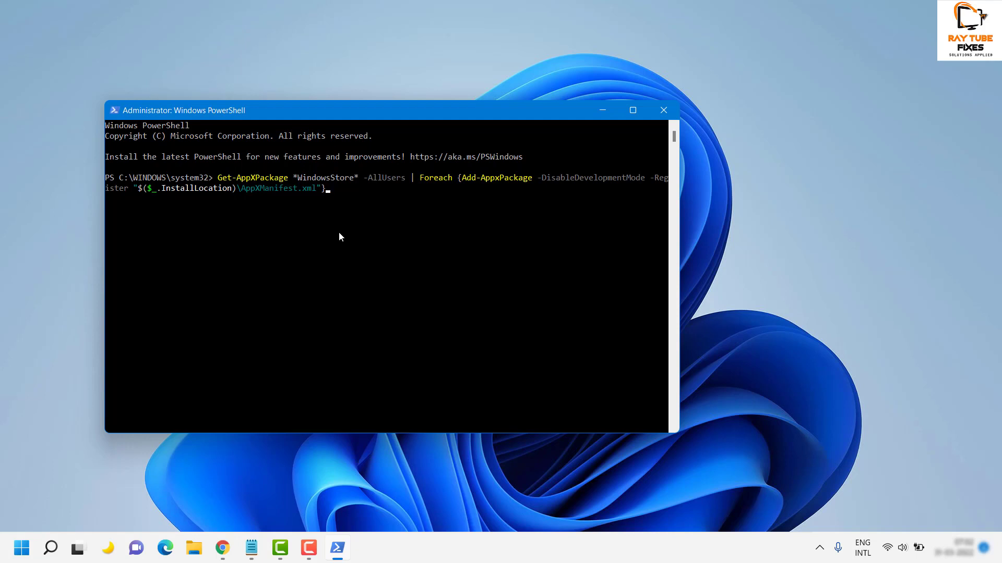
left_click(663, 110)
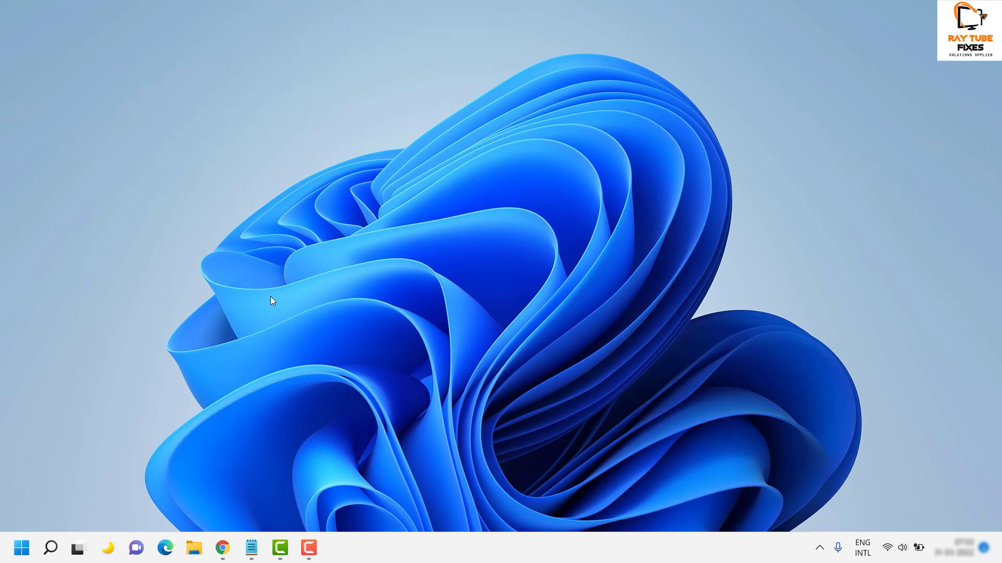